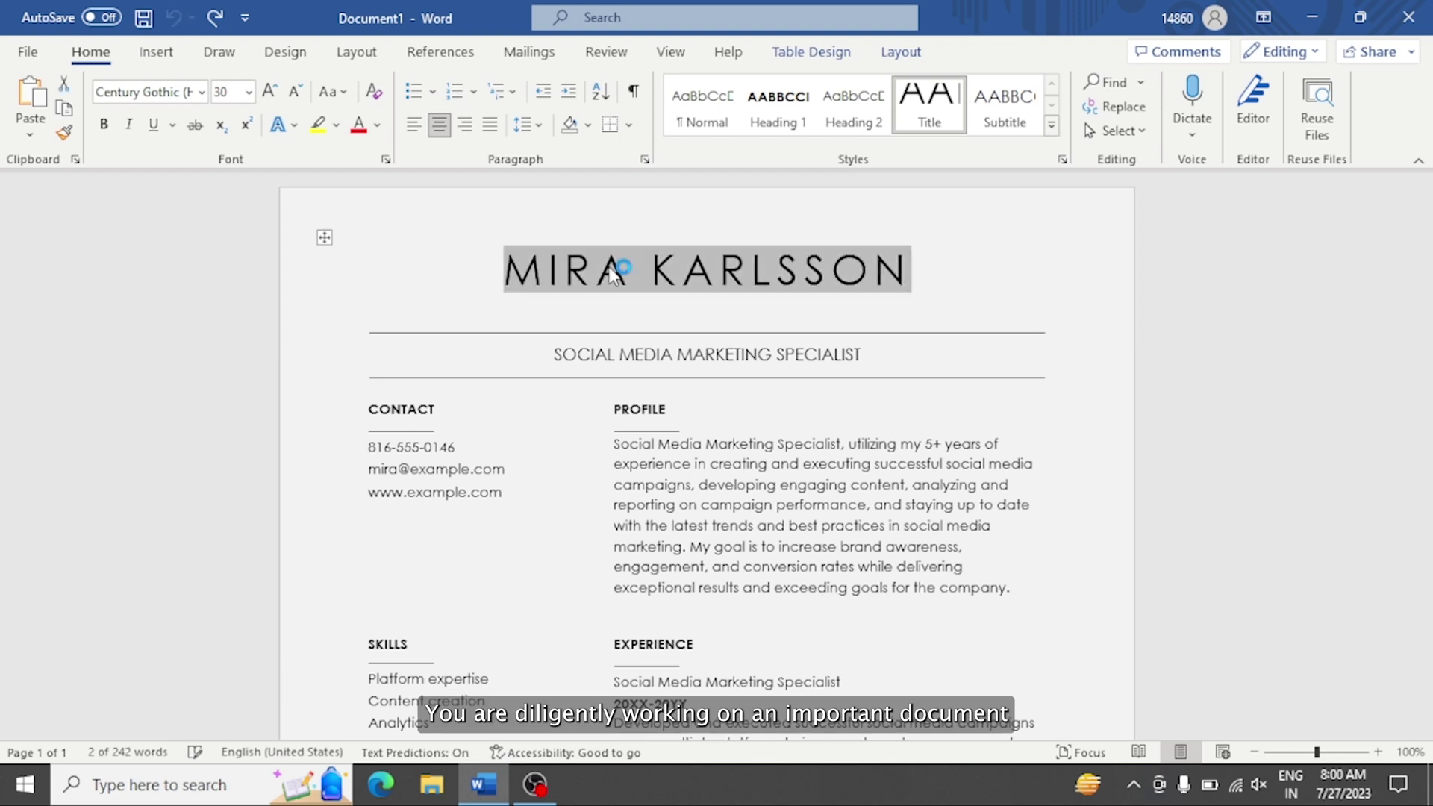
Step: Launch Word in safe mode via Run with 'winword /safe', then relaunch it normally
scroll(857, 461, down, 2)
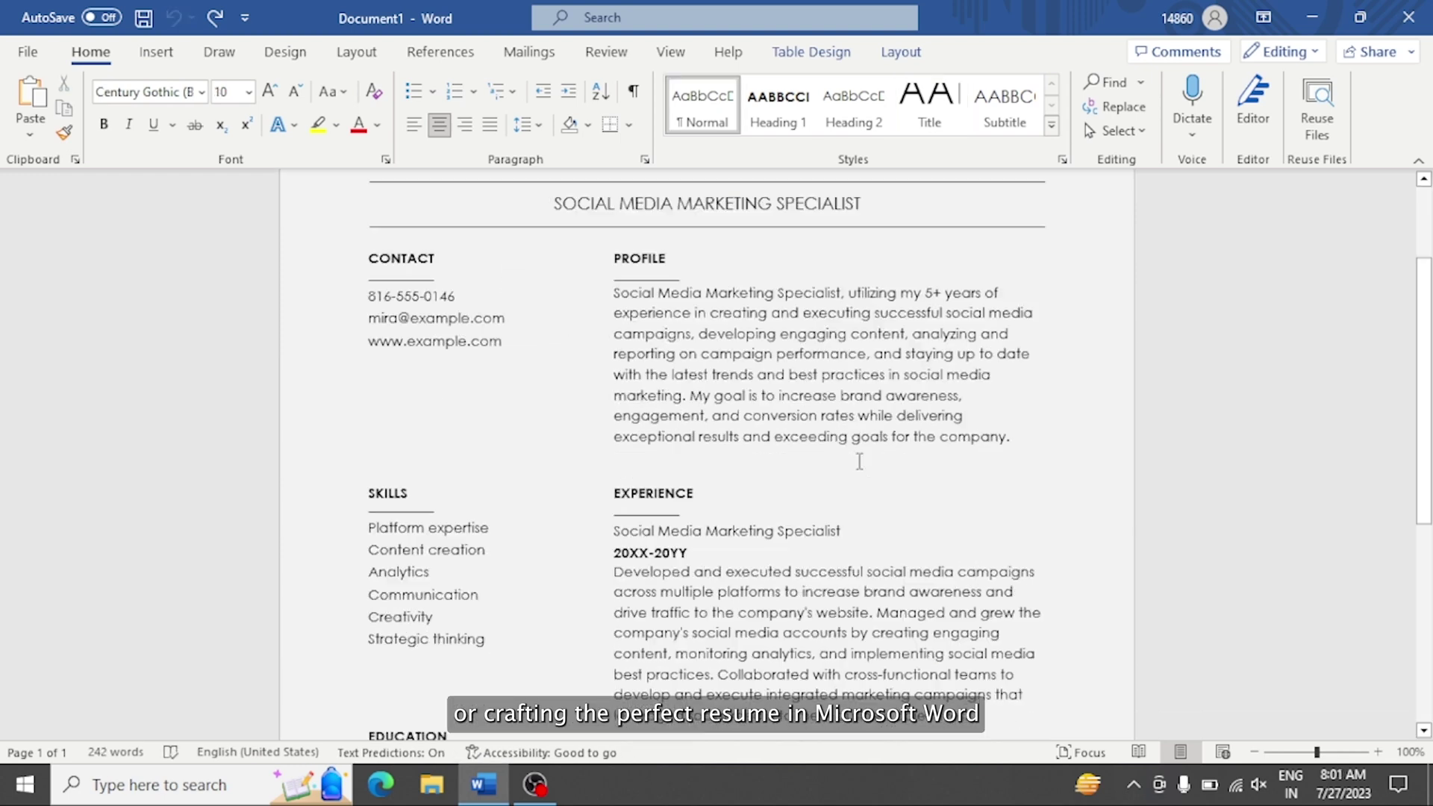
scroll(857, 461, down, 3)
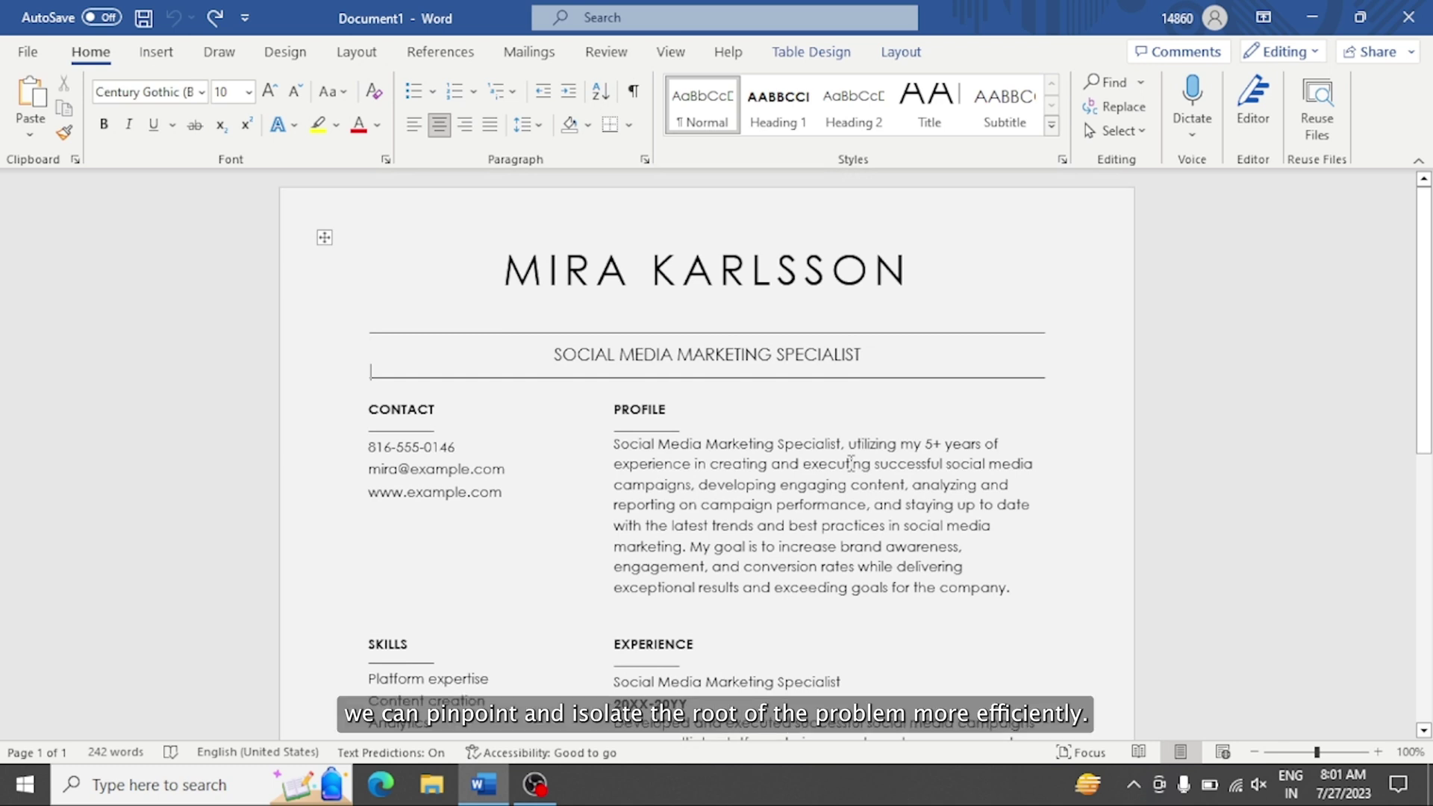
click(1318, 14)
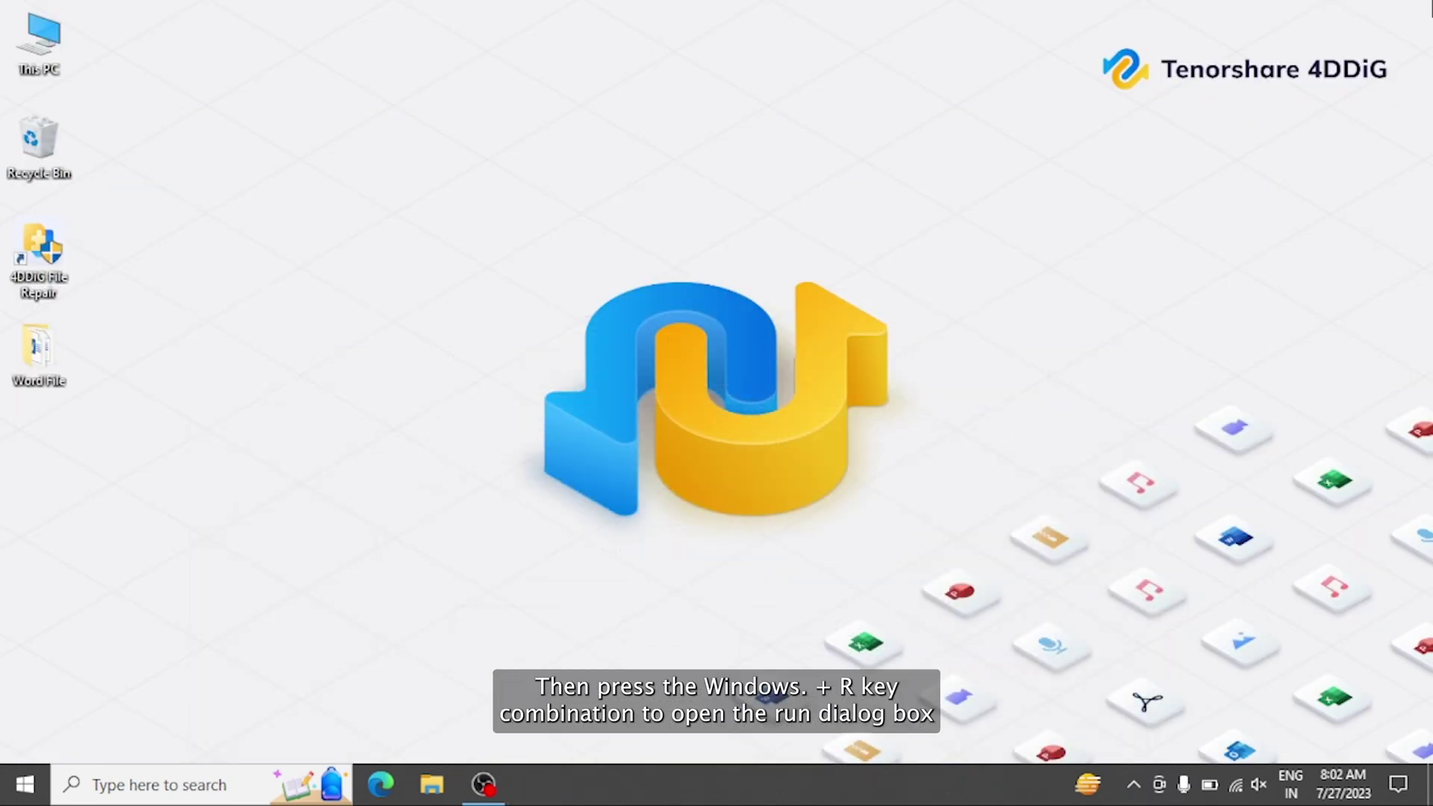
key(super+r)
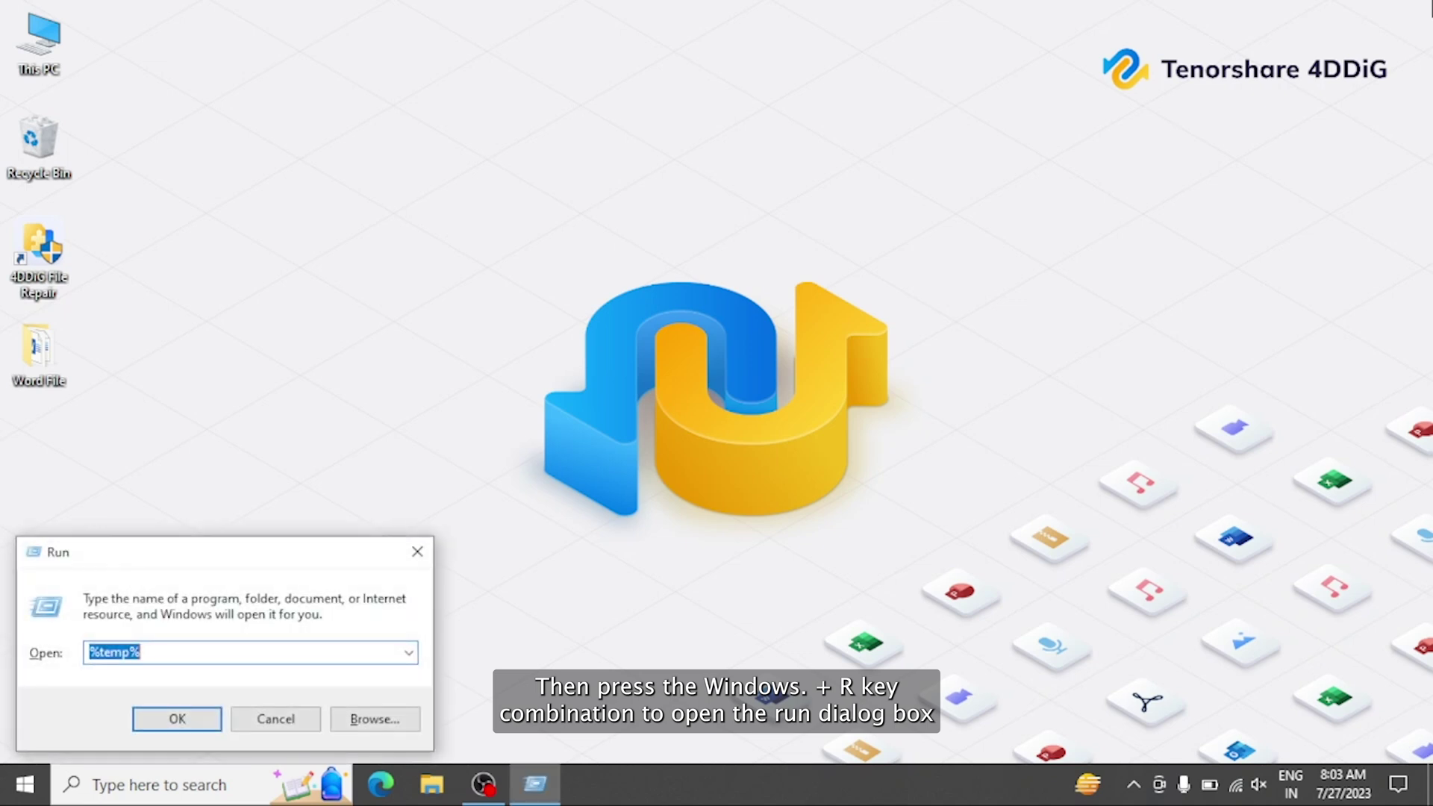
text(winword /)
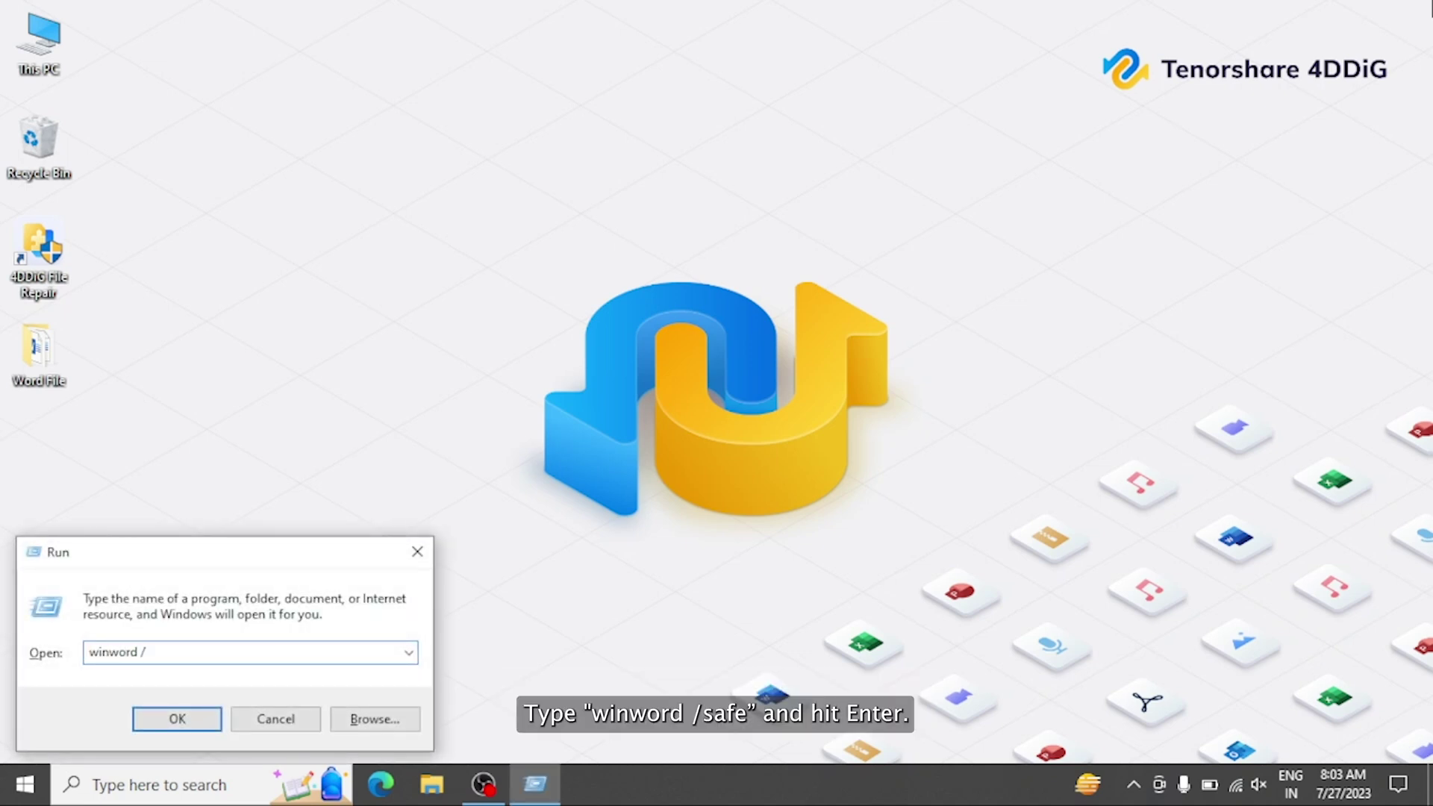
text(safe)
key(Return)
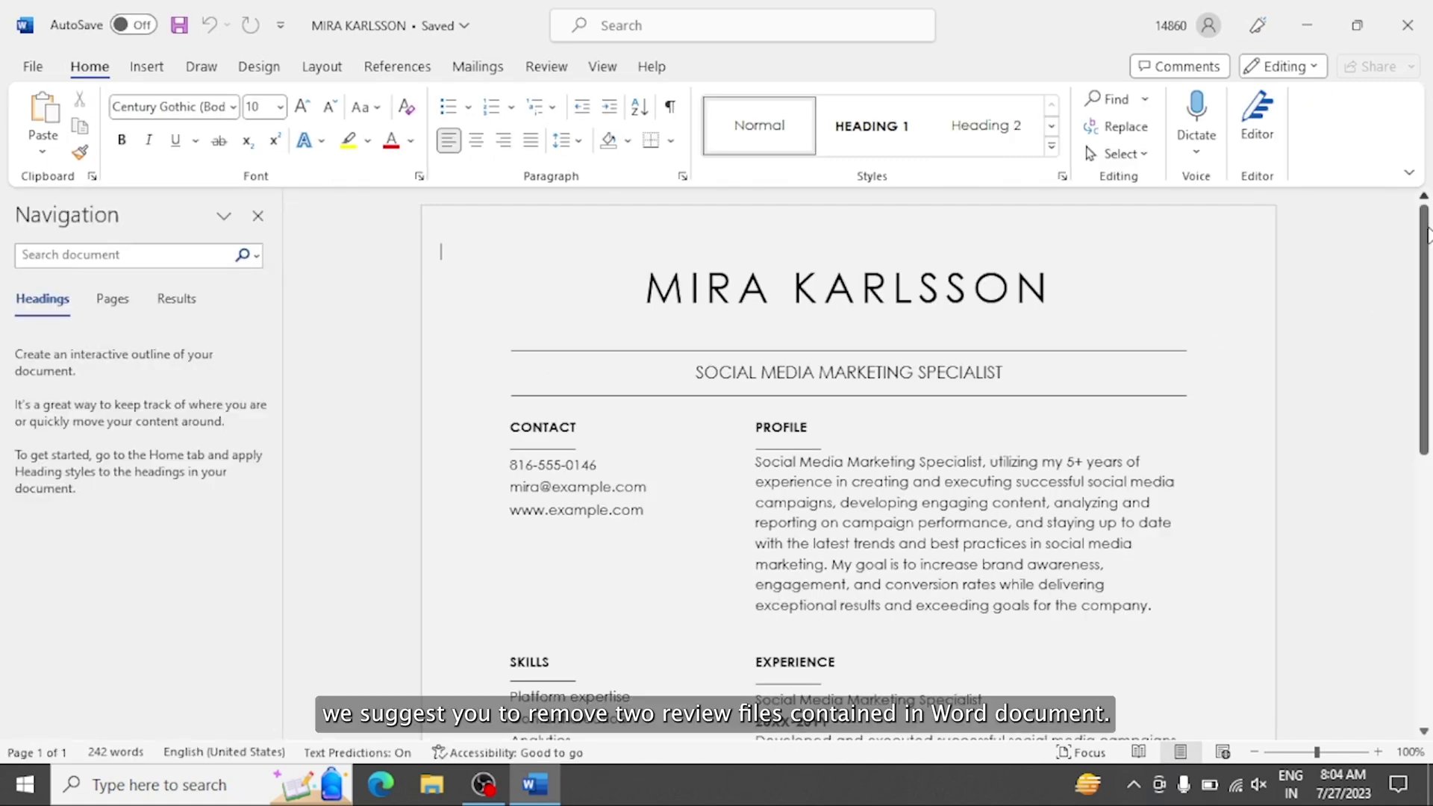
mouse_move(1425, 306)
mouse_down()
mouse_move(1426, 590)
mouse_move(1429, 282)
mouse_up()
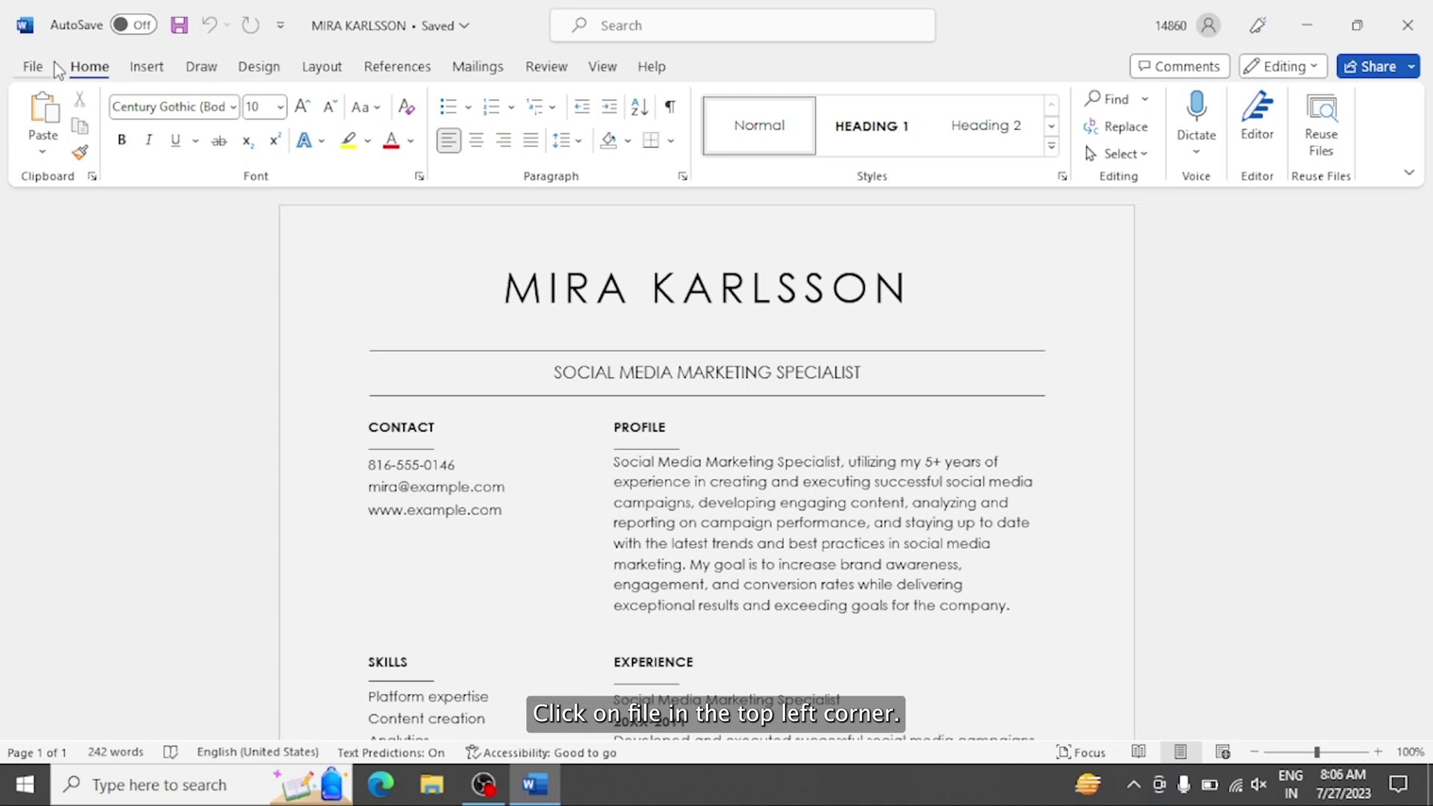
Step: Confirm the OneNote Notes about Word Documents COM add-in stays unchecked in Word Options
click(42, 69)
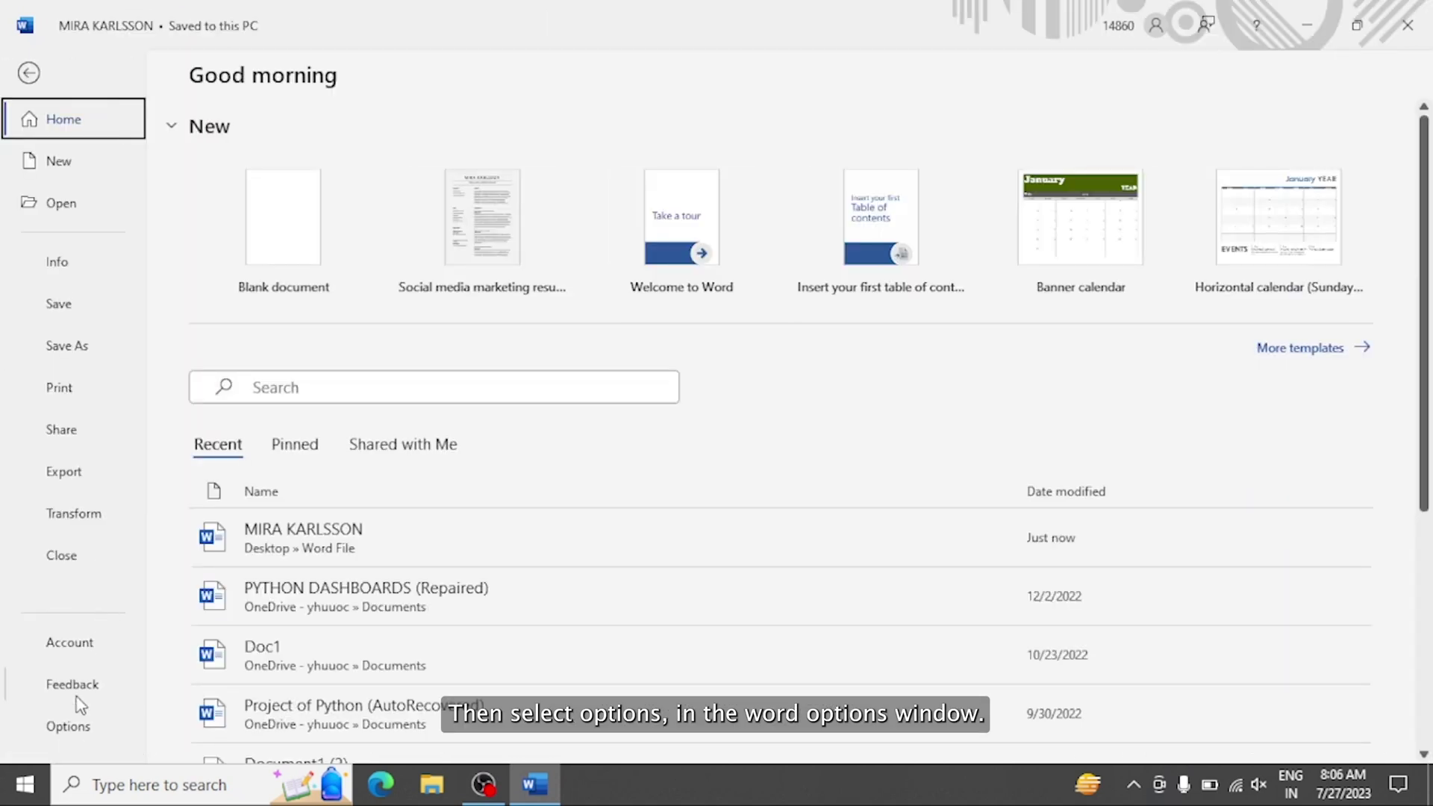
click(84, 728)
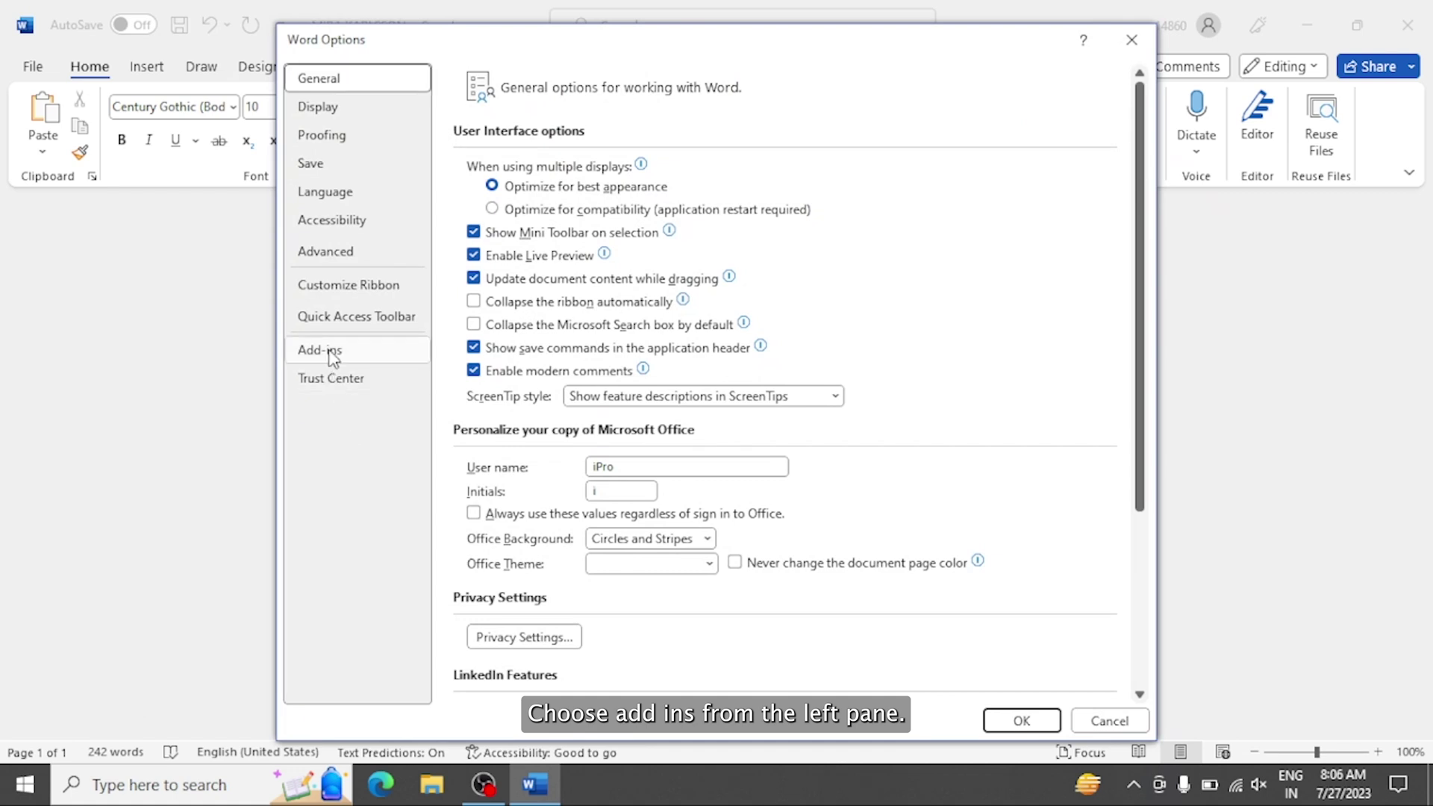
click(333, 355)
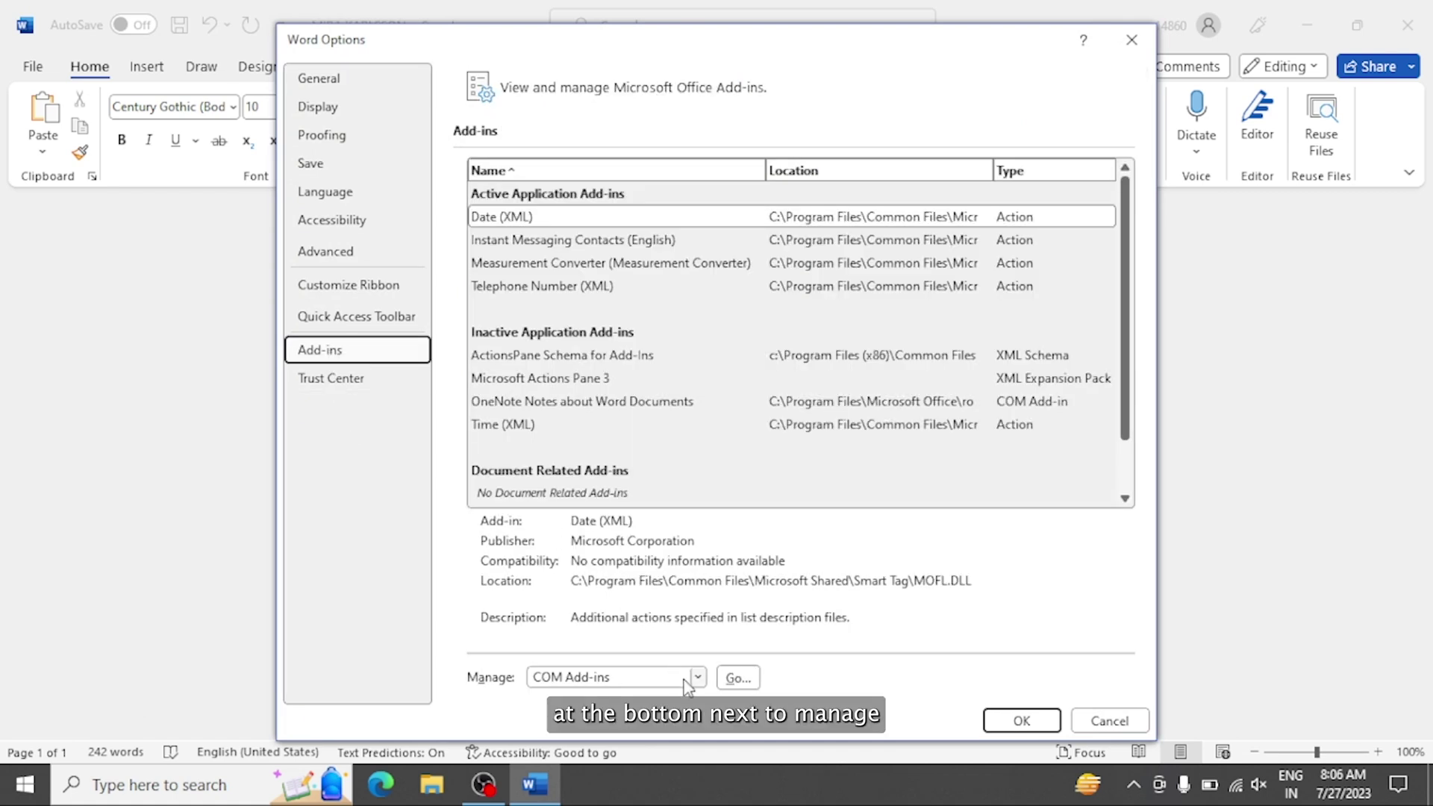
click(687, 679)
click(688, 681)
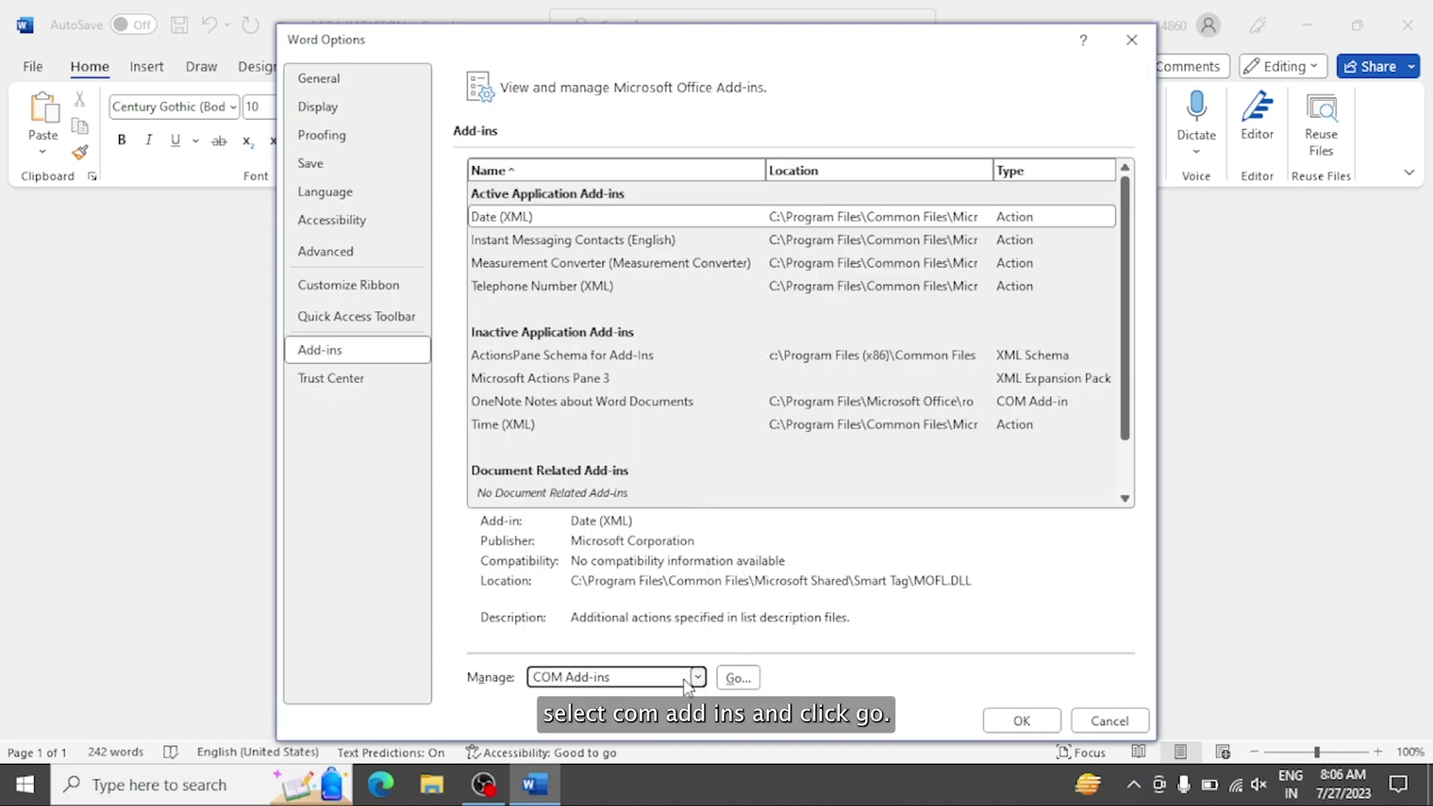
click(738, 679)
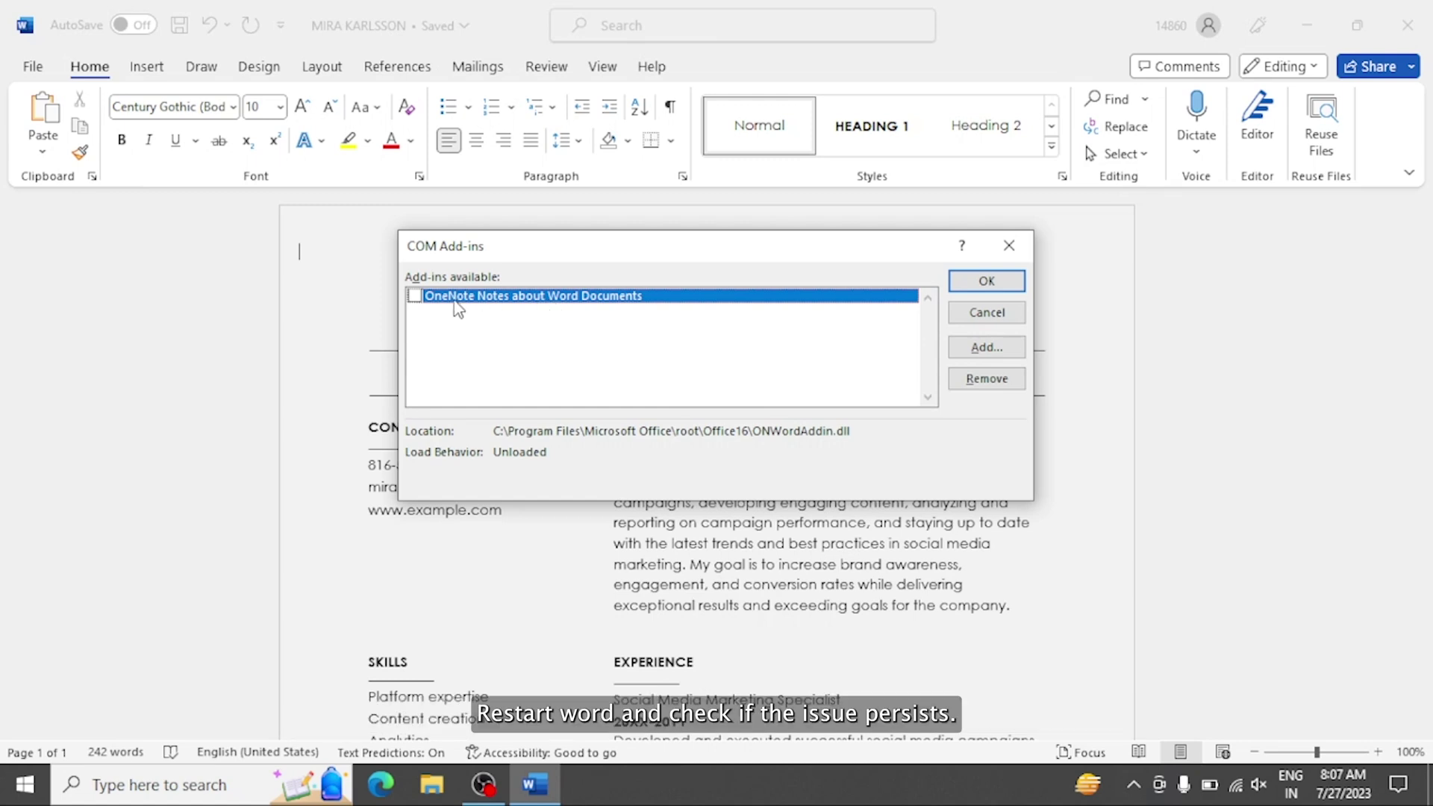
click(972, 284)
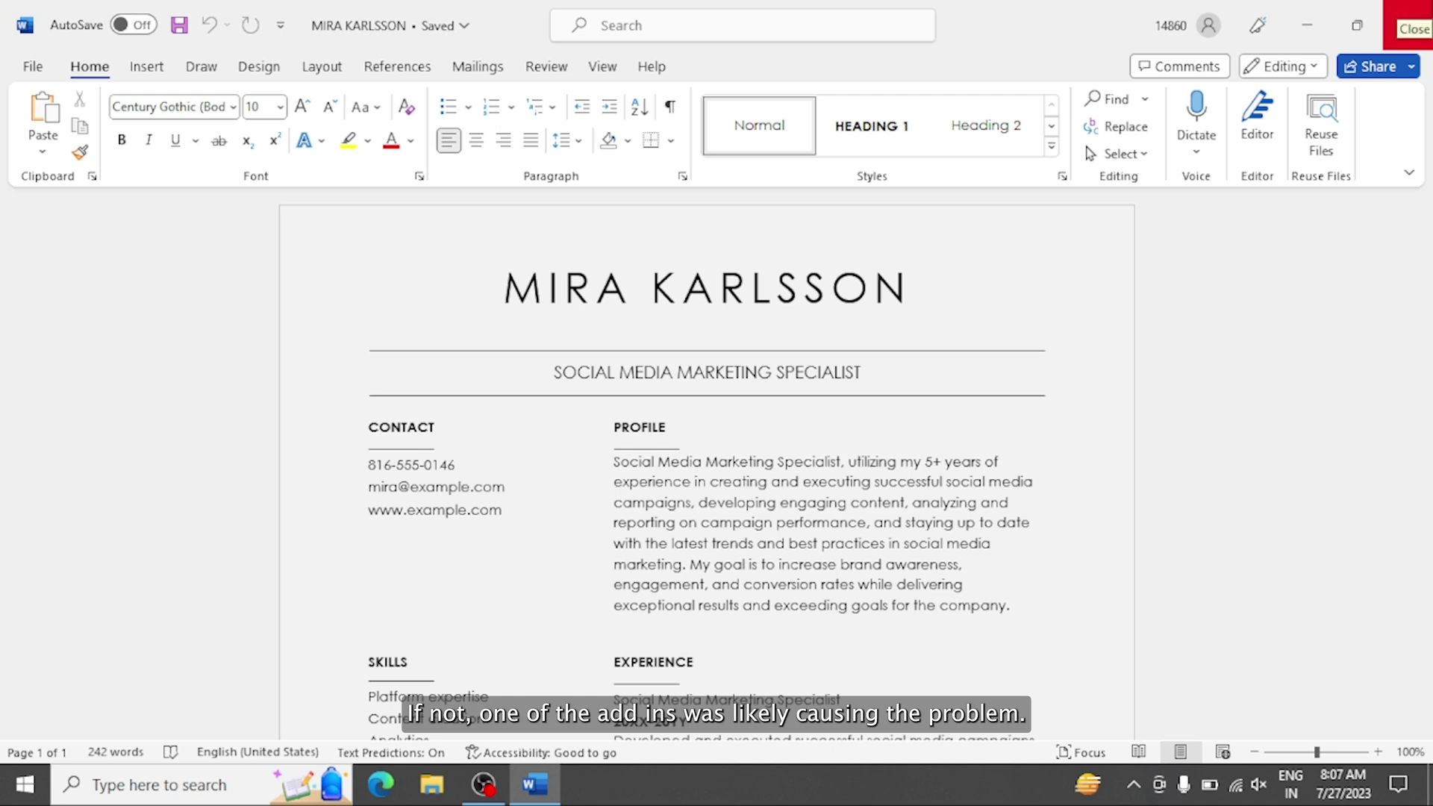
Step: Close Word, reopen it, and close it again
click(1413, 15)
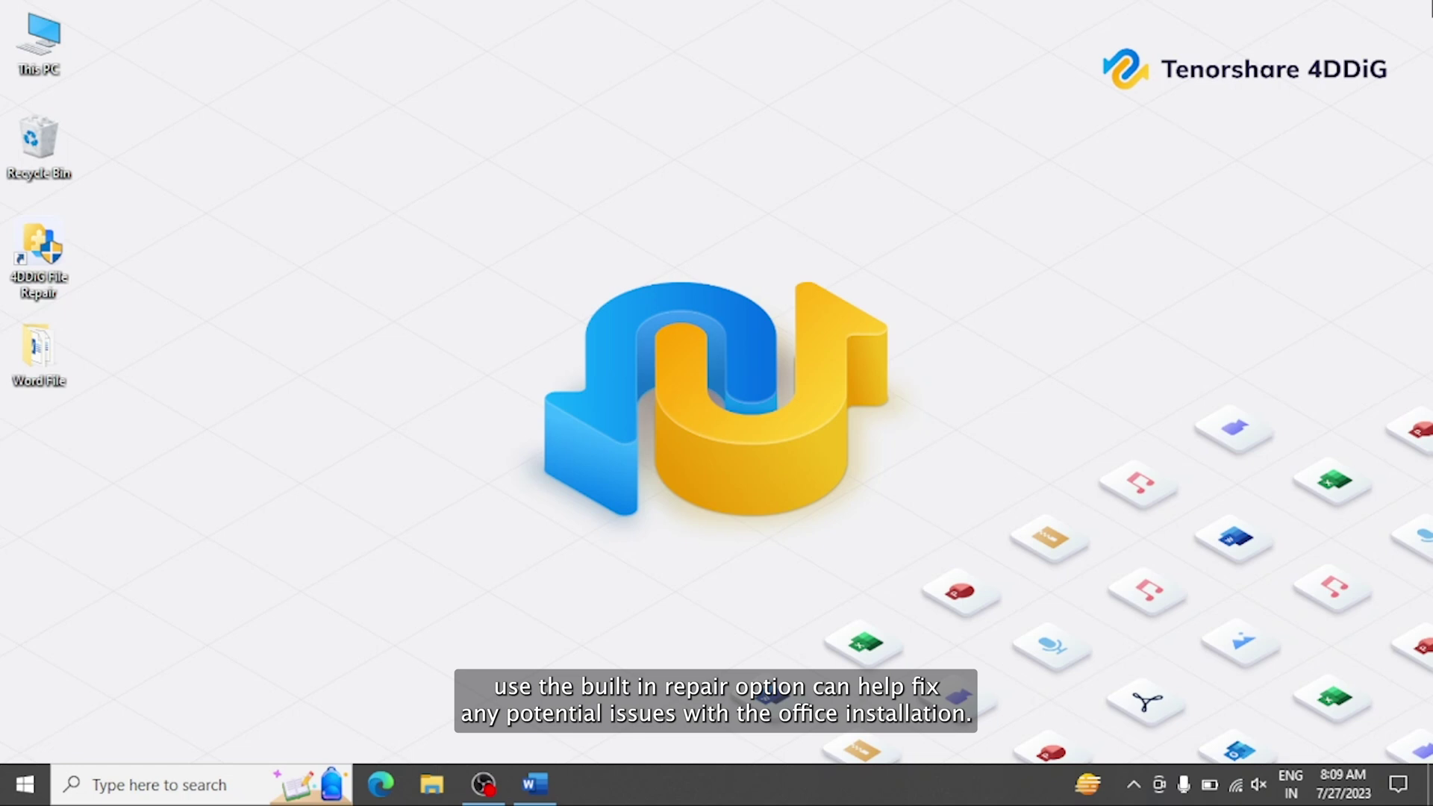
click(534, 784)
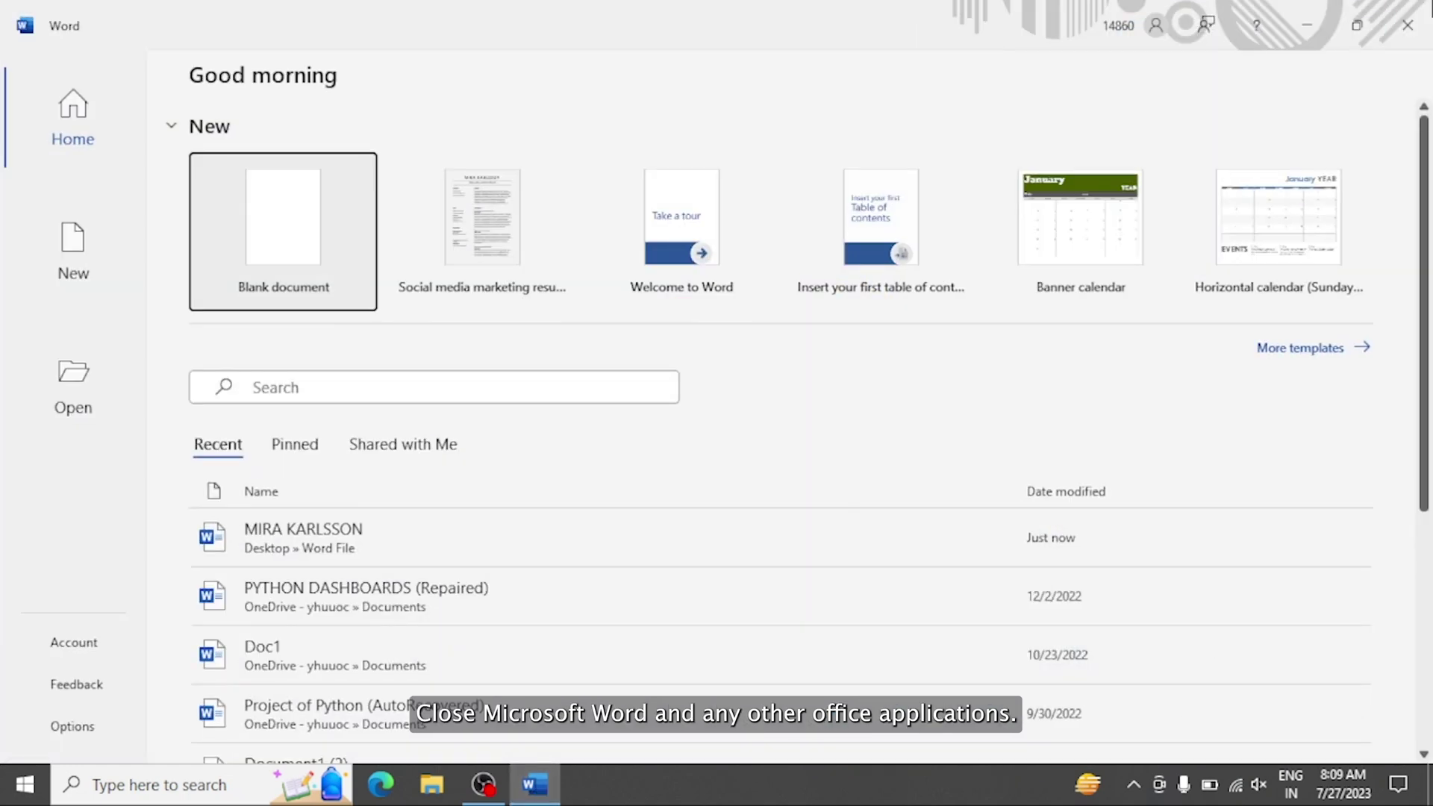
click(1408, 24)
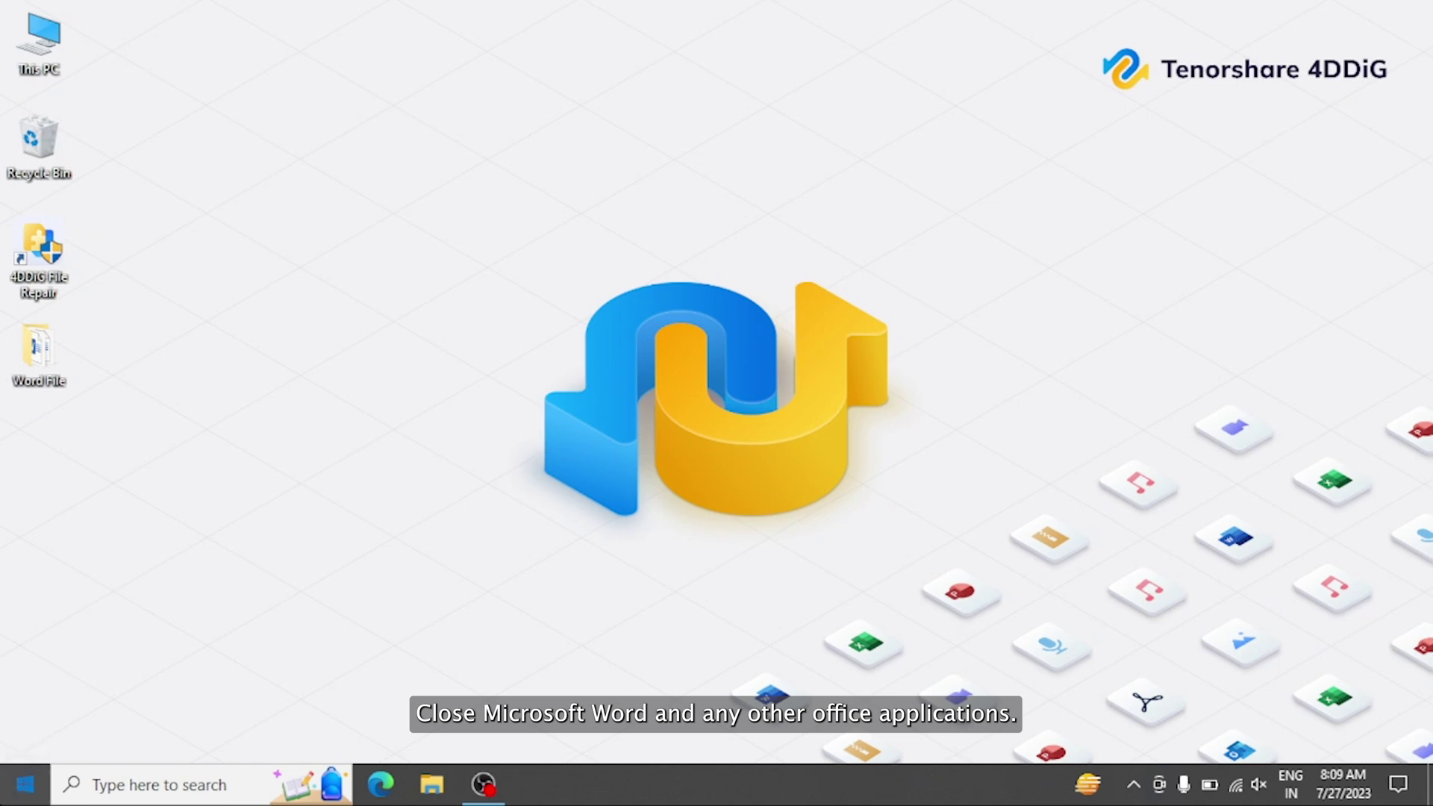
Step: Quick Repair Microsoft 365 Apps for enterprise from Control Panel's Programs and Features
click(25, 784)
click(382, 713)
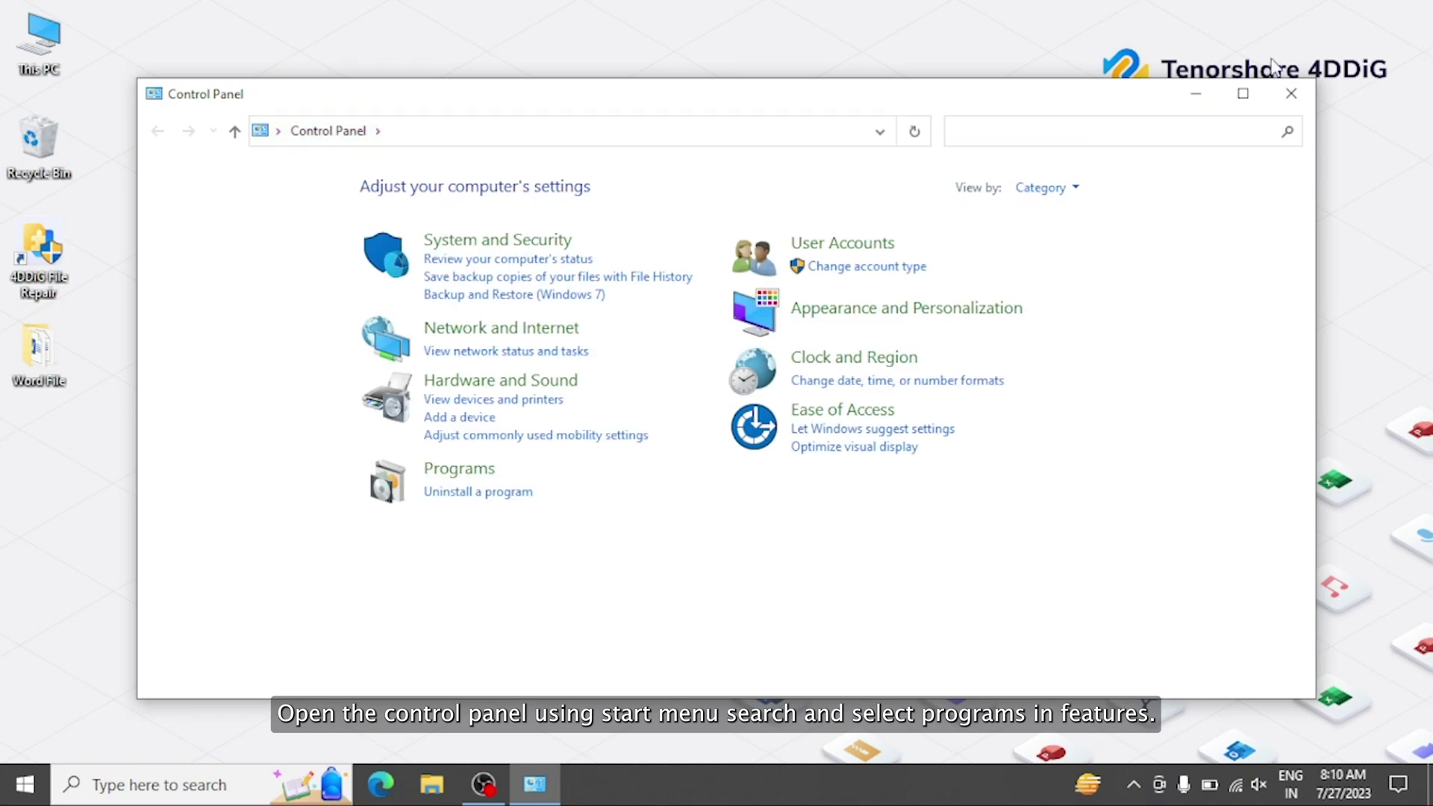
click(452, 492)
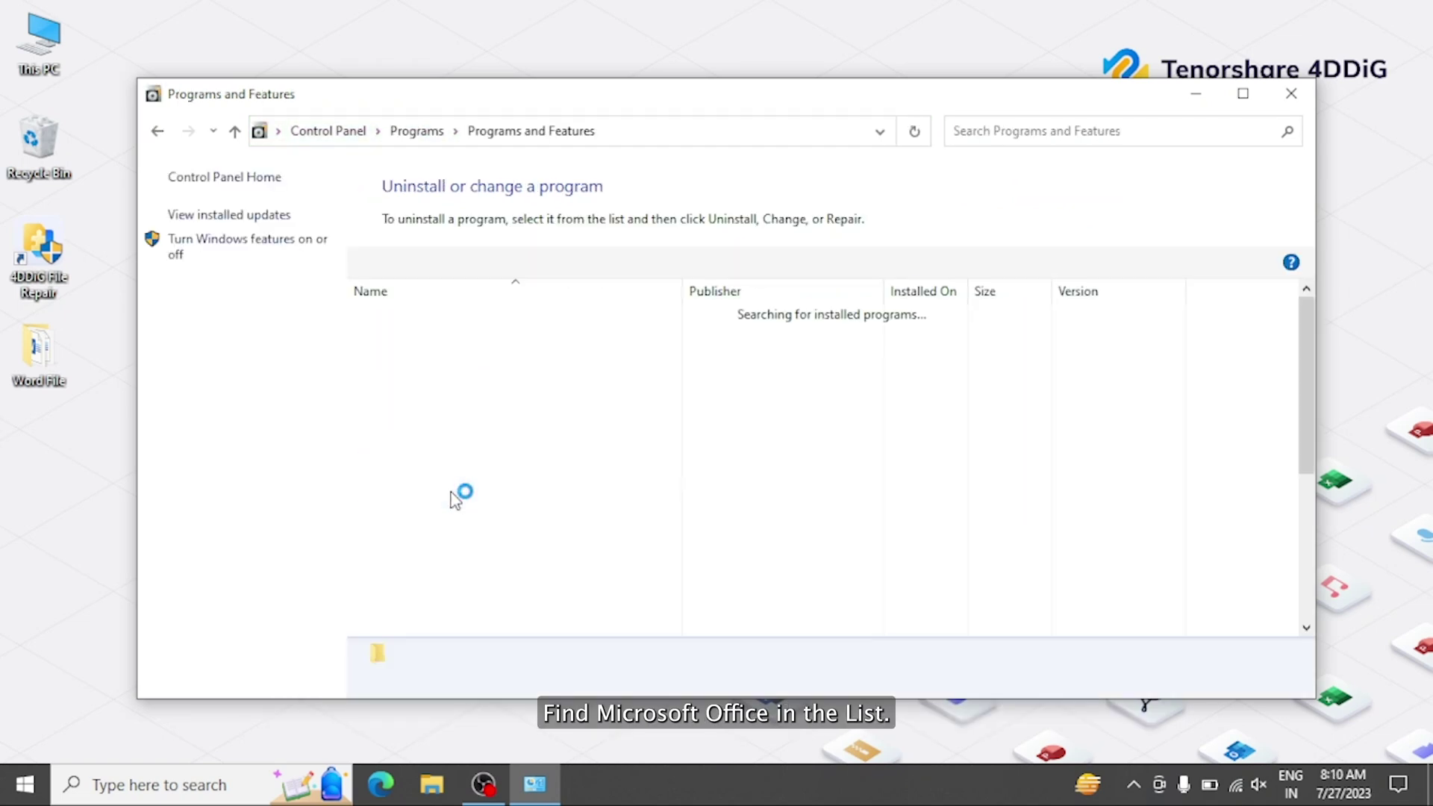
click(456, 454)
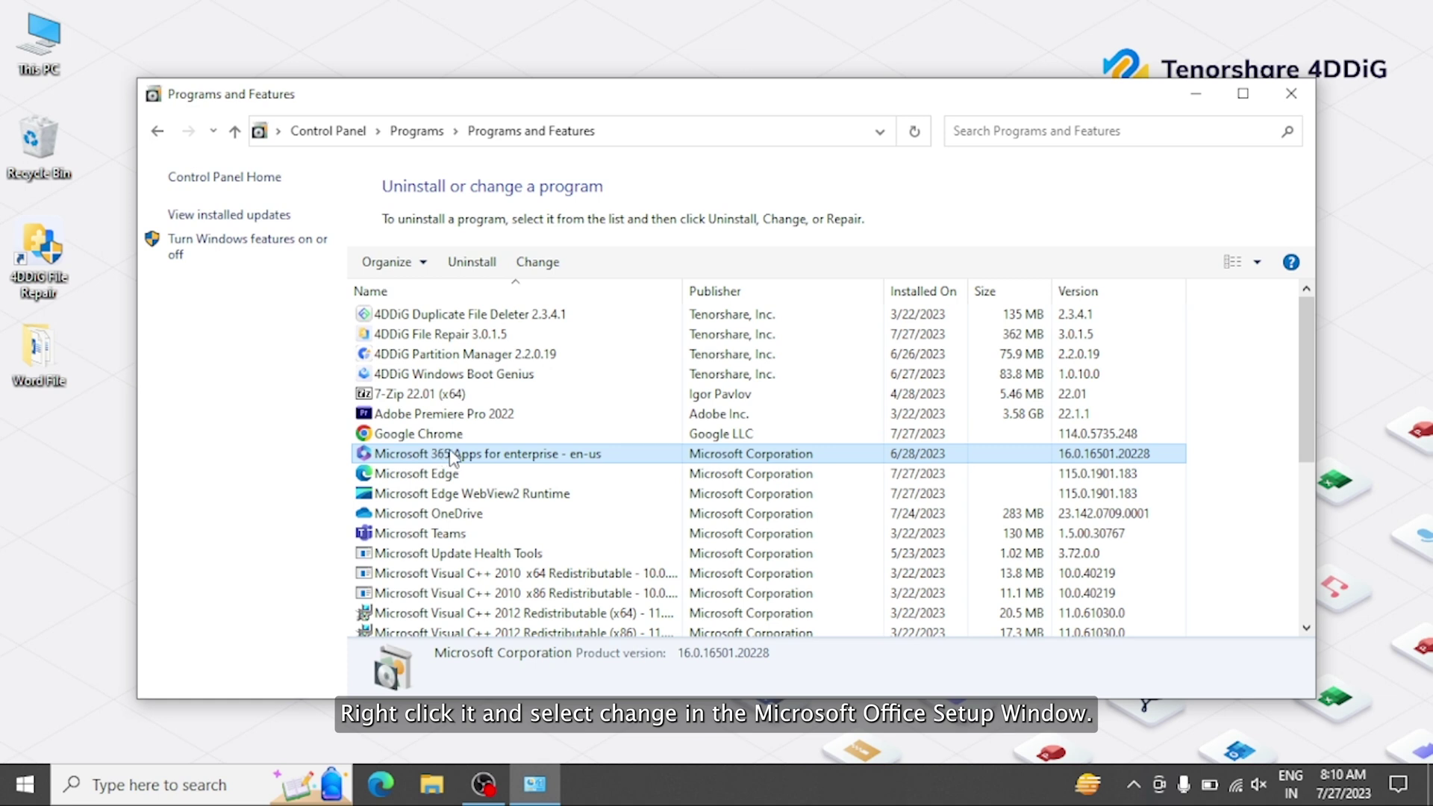
click(537, 262)
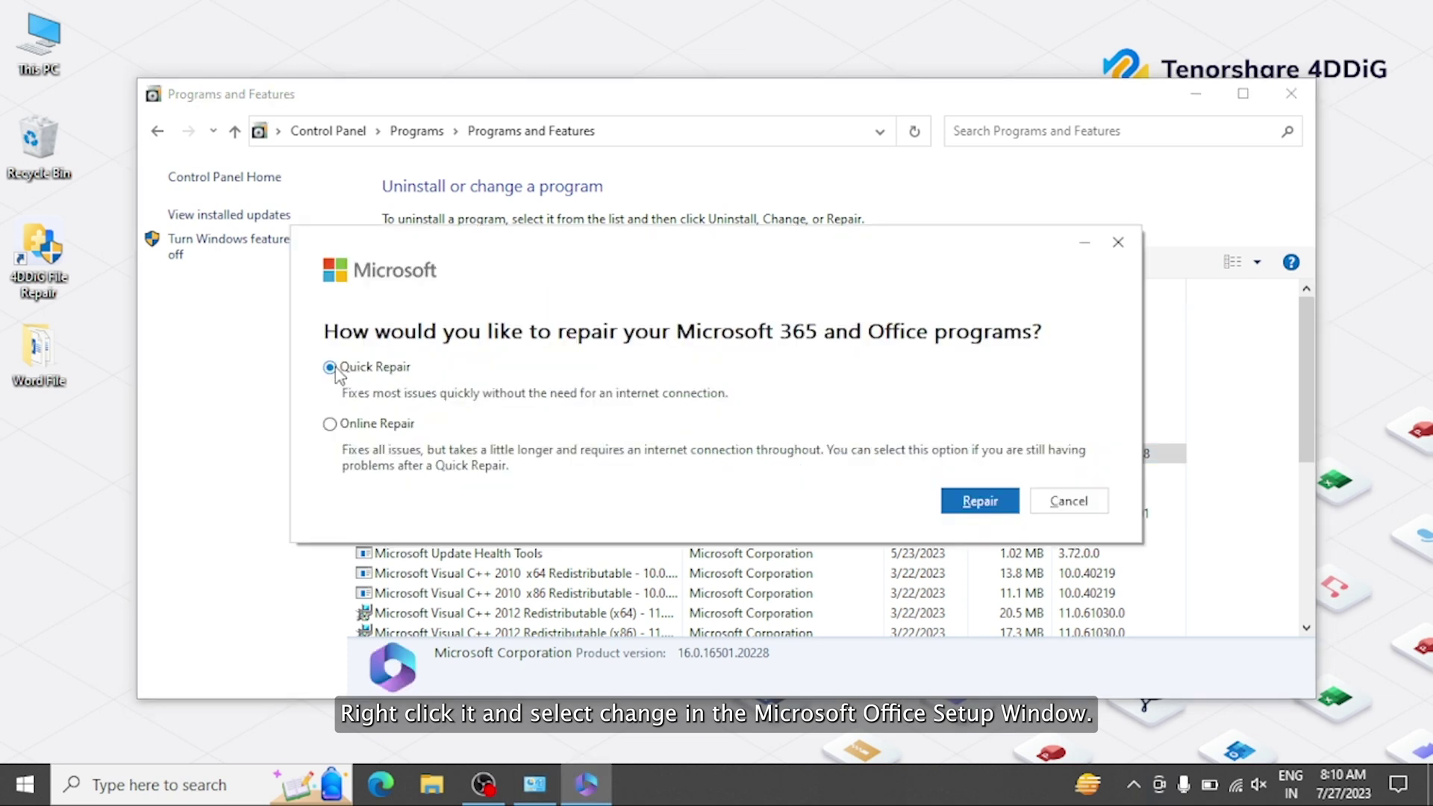
click(980, 502)
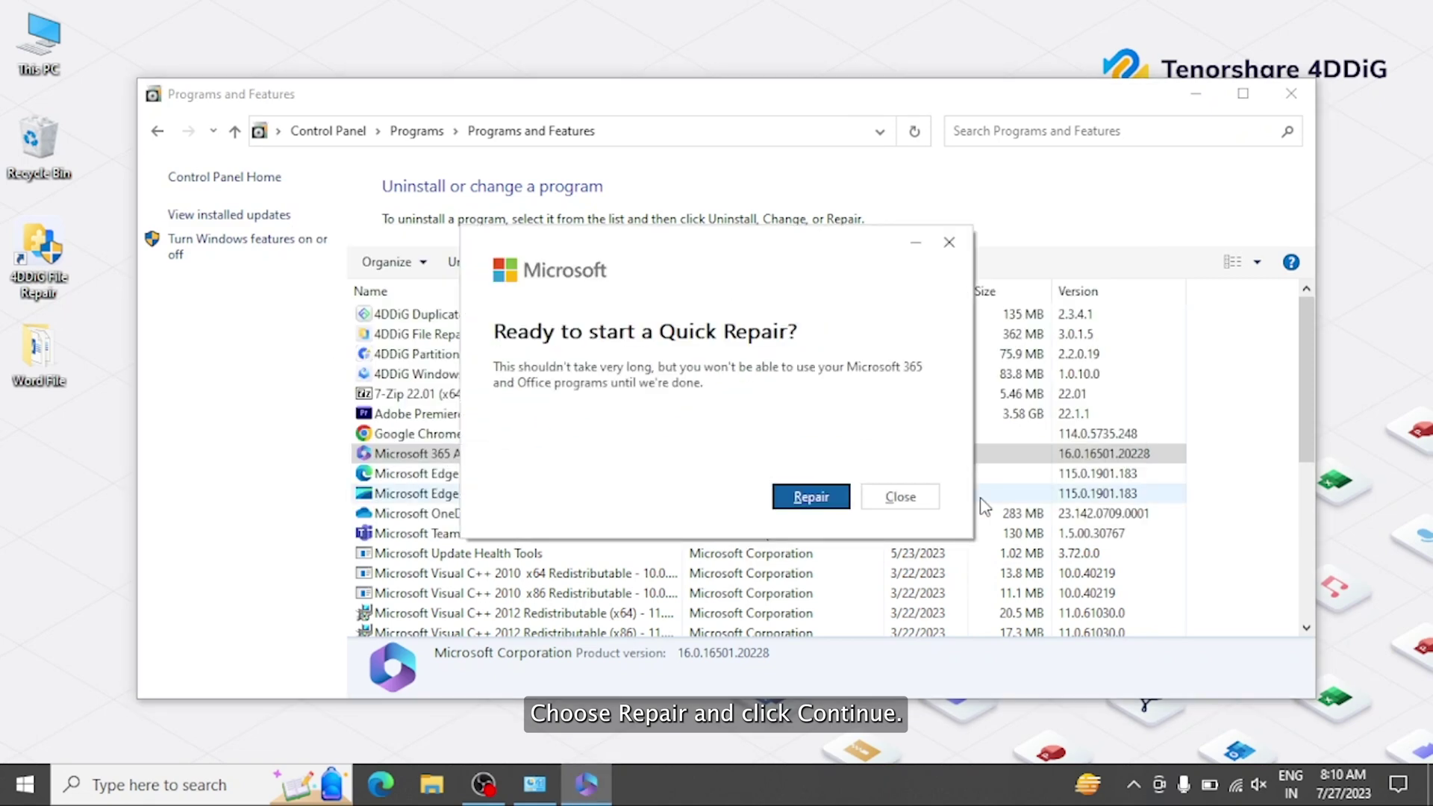
click(822, 496)
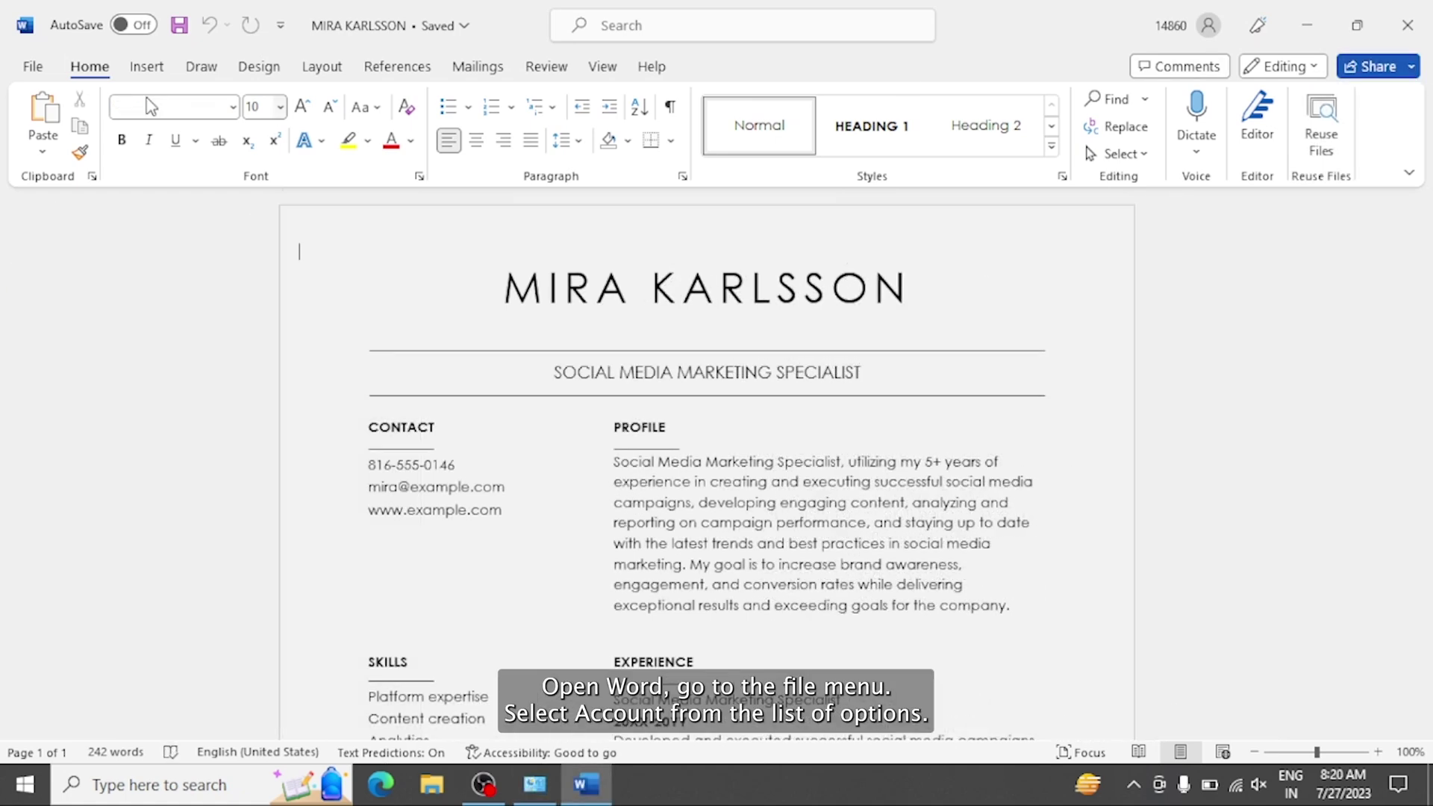
Step: Trigger Update Now under File > Account > Update Options to download Office updates
click(33, 69)
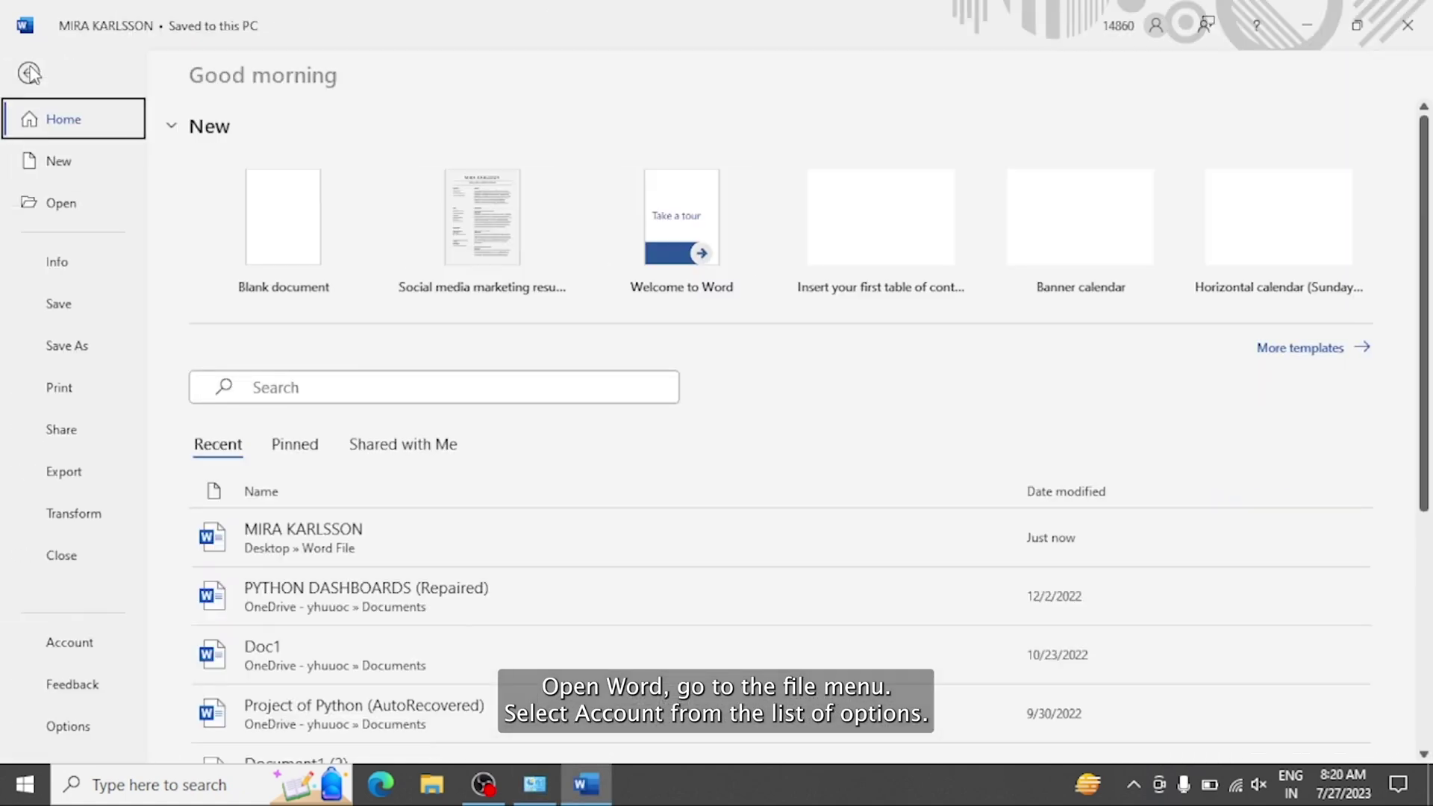
click(84, 642)
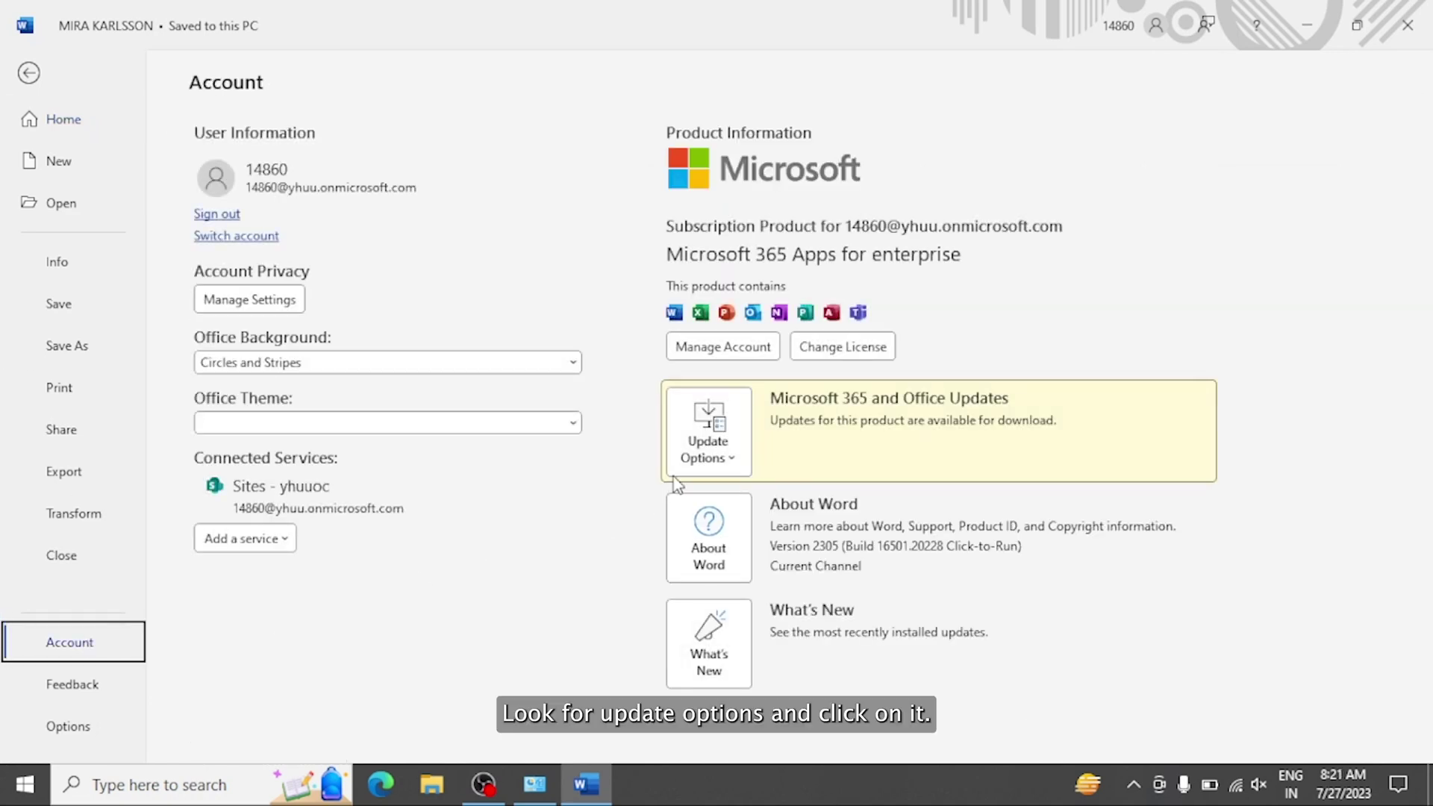
click(719, 455)
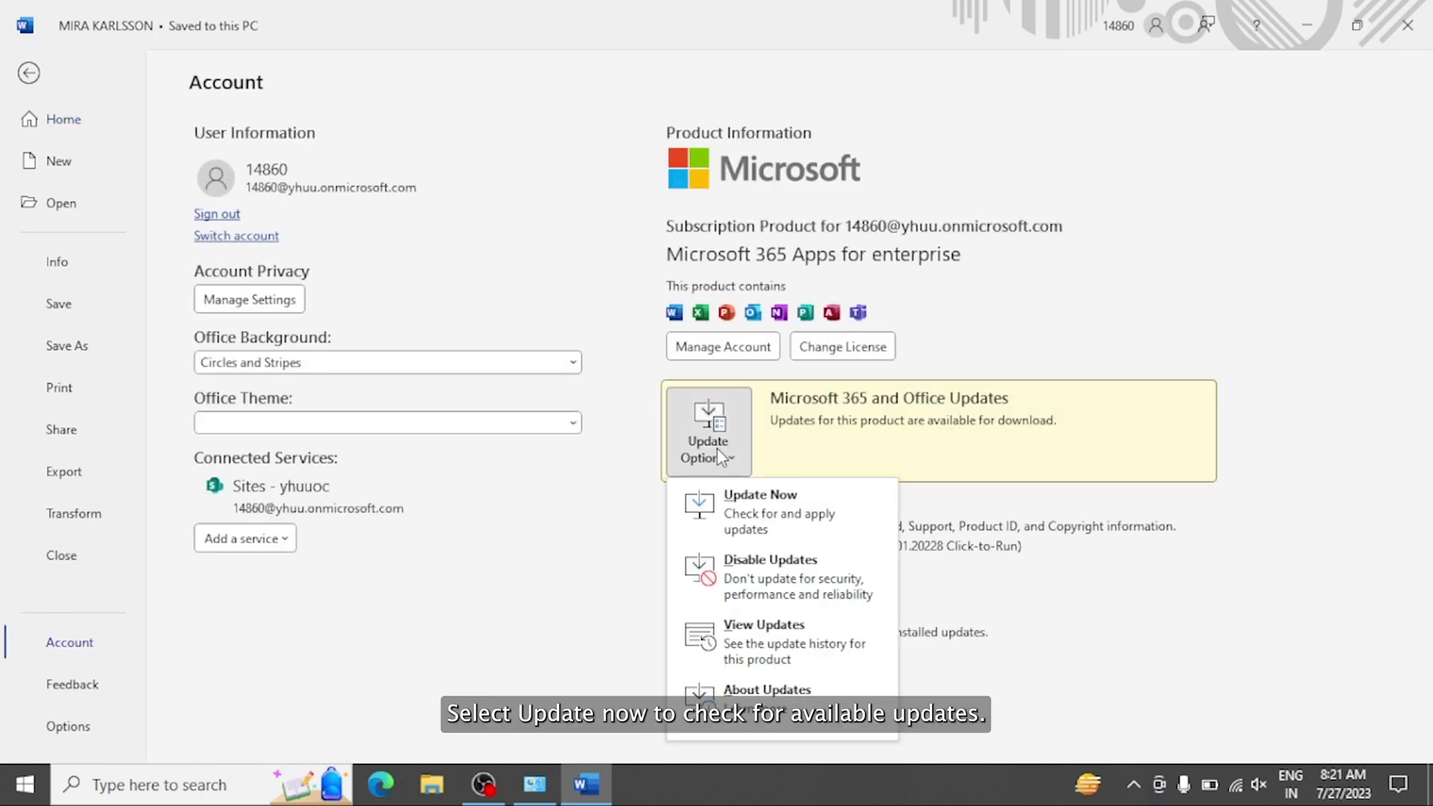
click(759, 522)
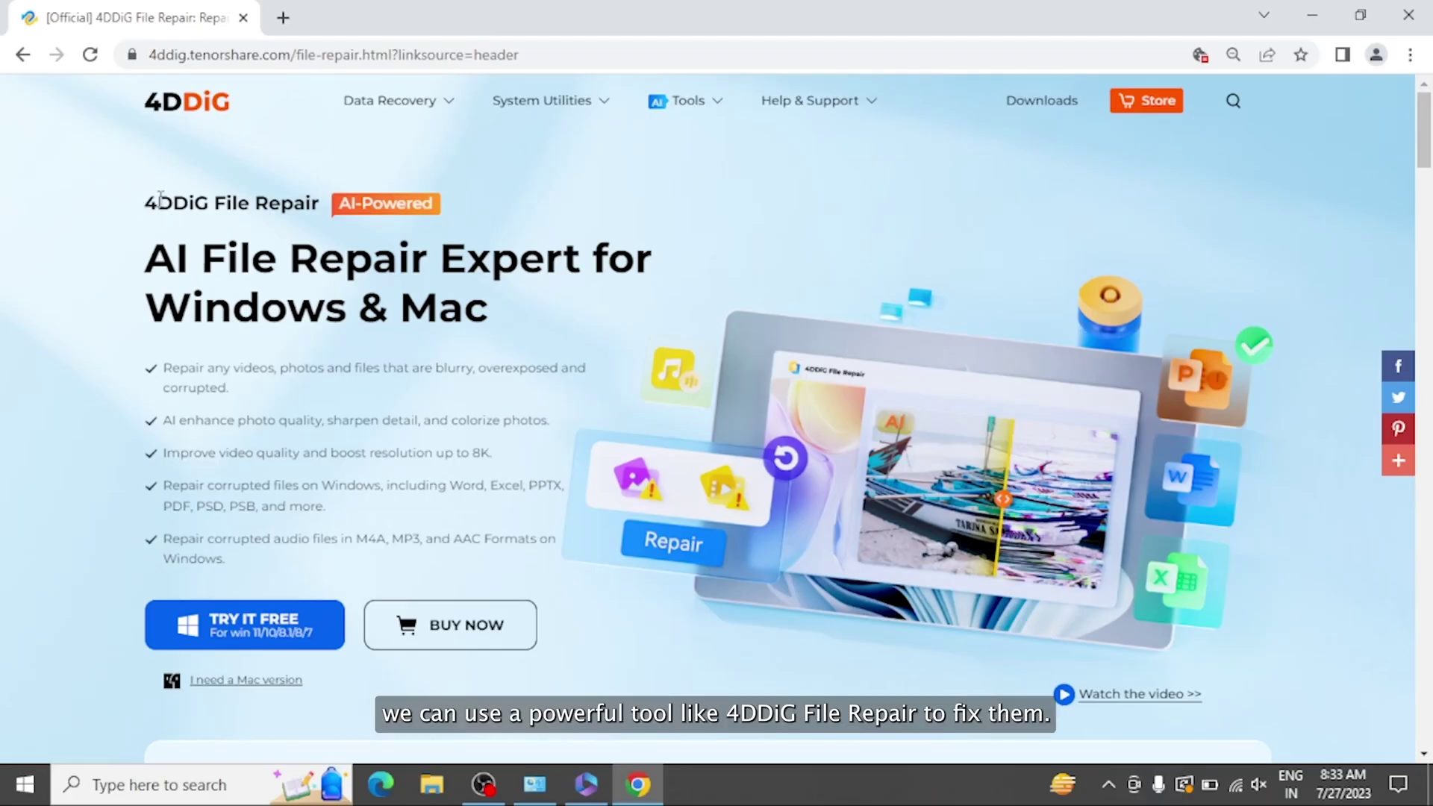
Step: Highlight the 4DDiG File Repair product name and its Word-file repair bullet
drag(146, 202, 272, 202)
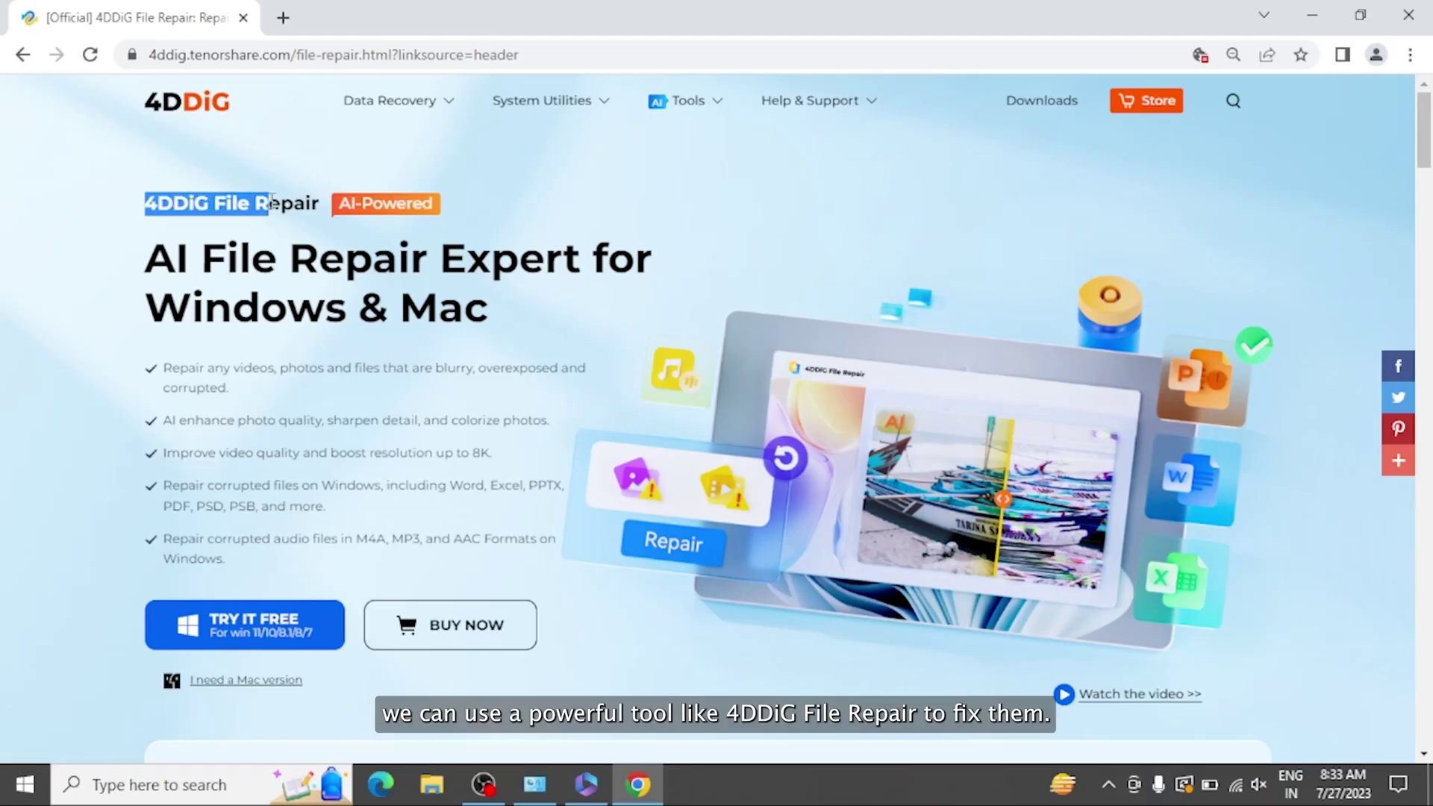
click(326, 207)
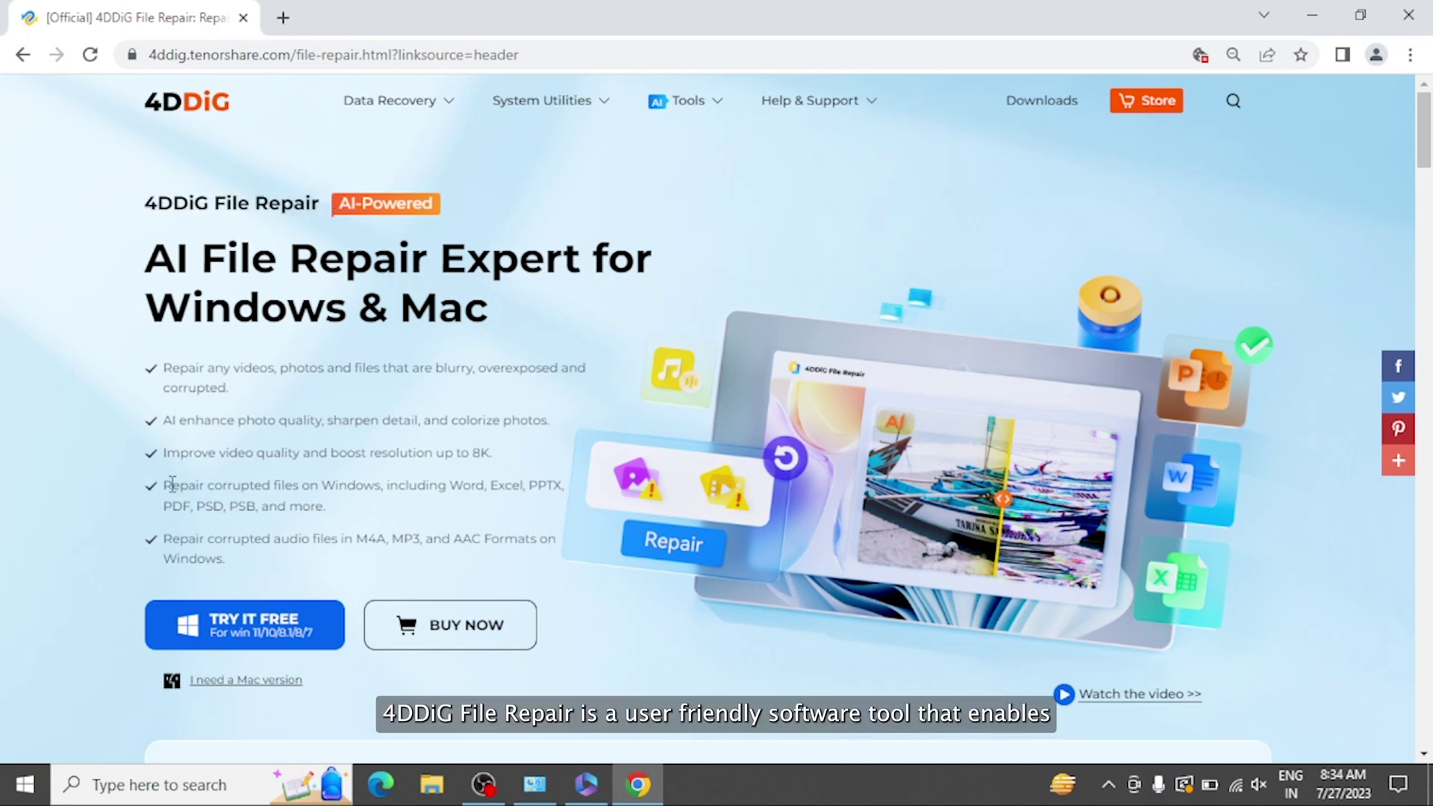
drag(167, 487, 333, 506)
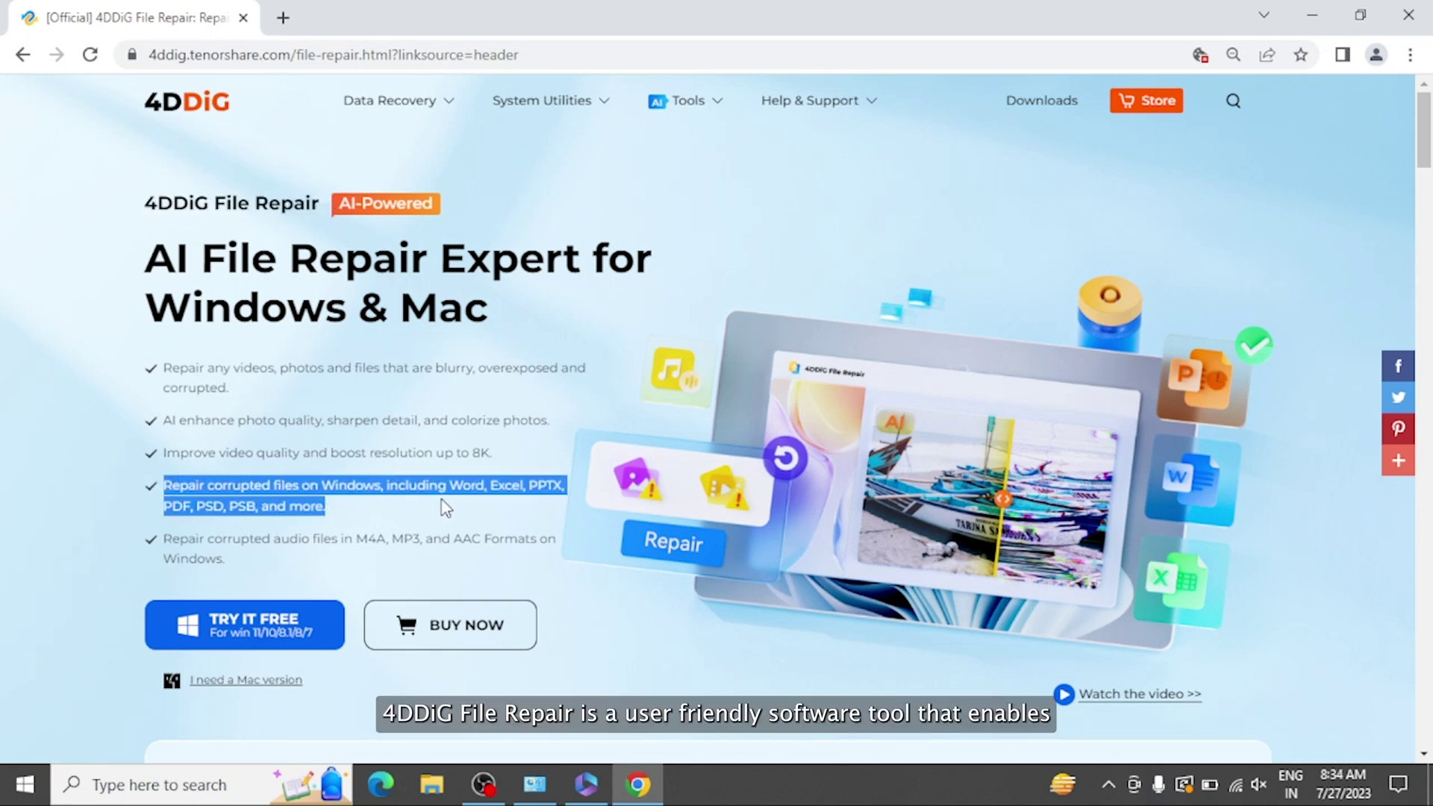
click(348, 512)
Step: Scroll to the File Repair section and download 4ddig-file-repair.exe
scroll(693, 567, down, 3)
scroll(693, 568, down, 5)
scroll(693, 568, down, 2)
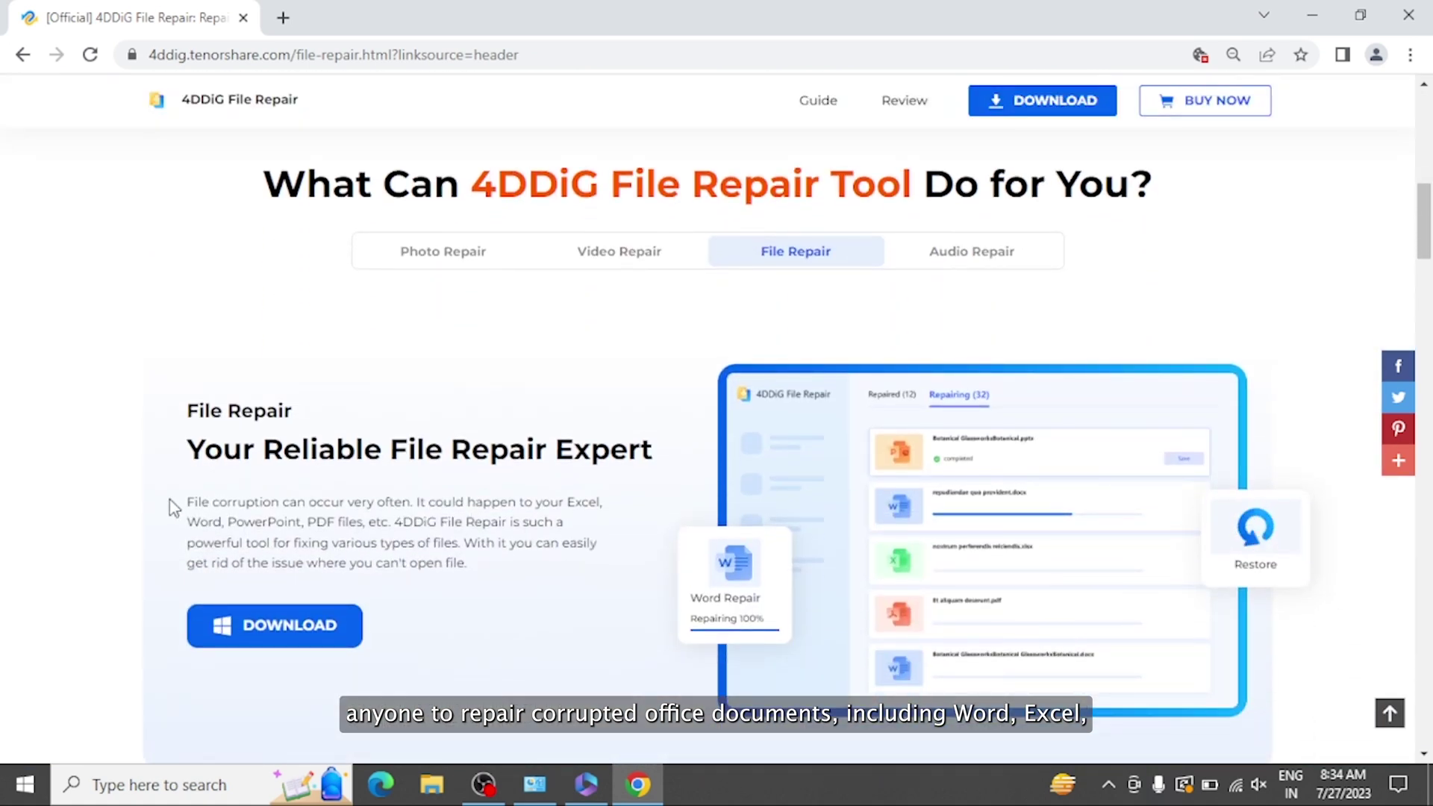
drag(177, 502, 503, 567)
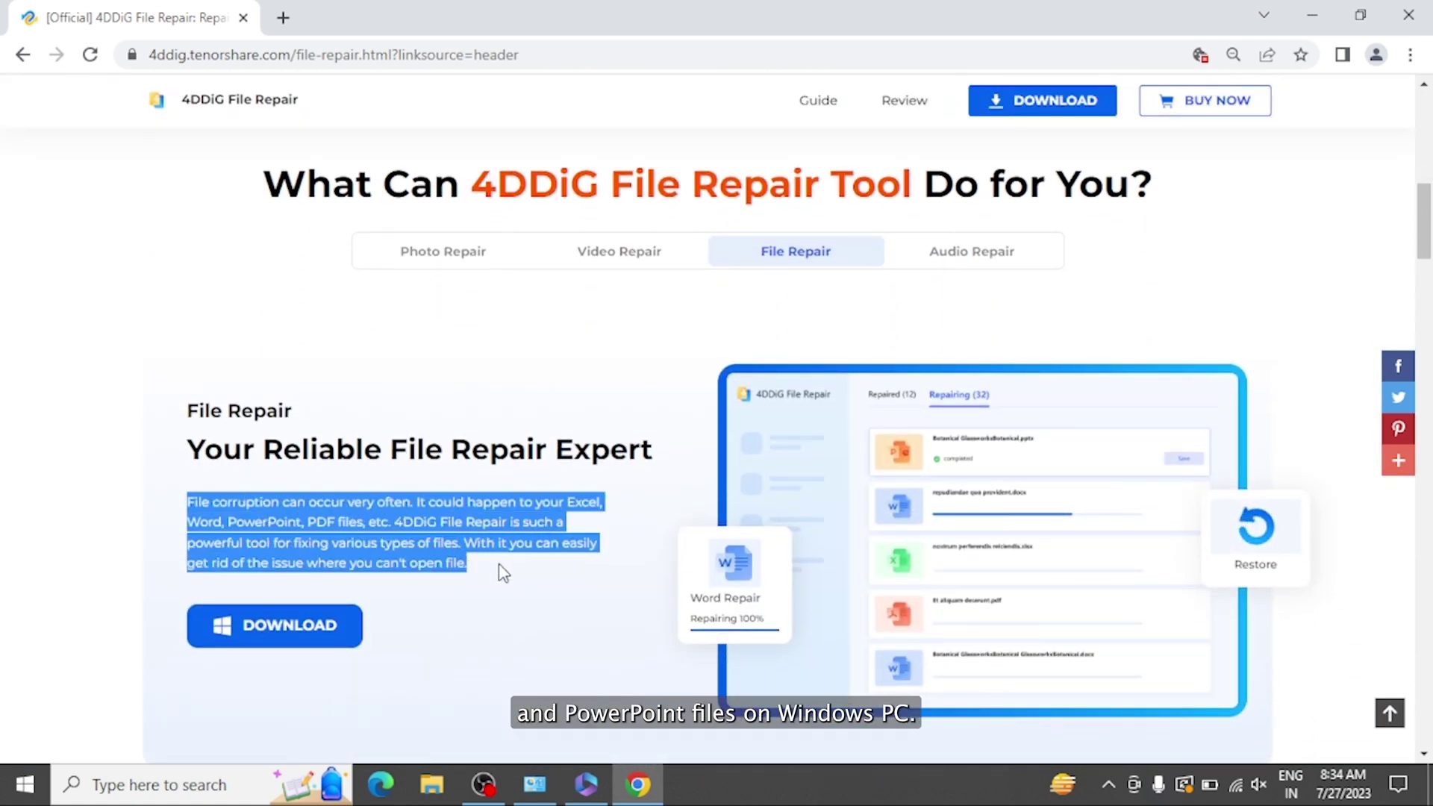
click(503, 573)
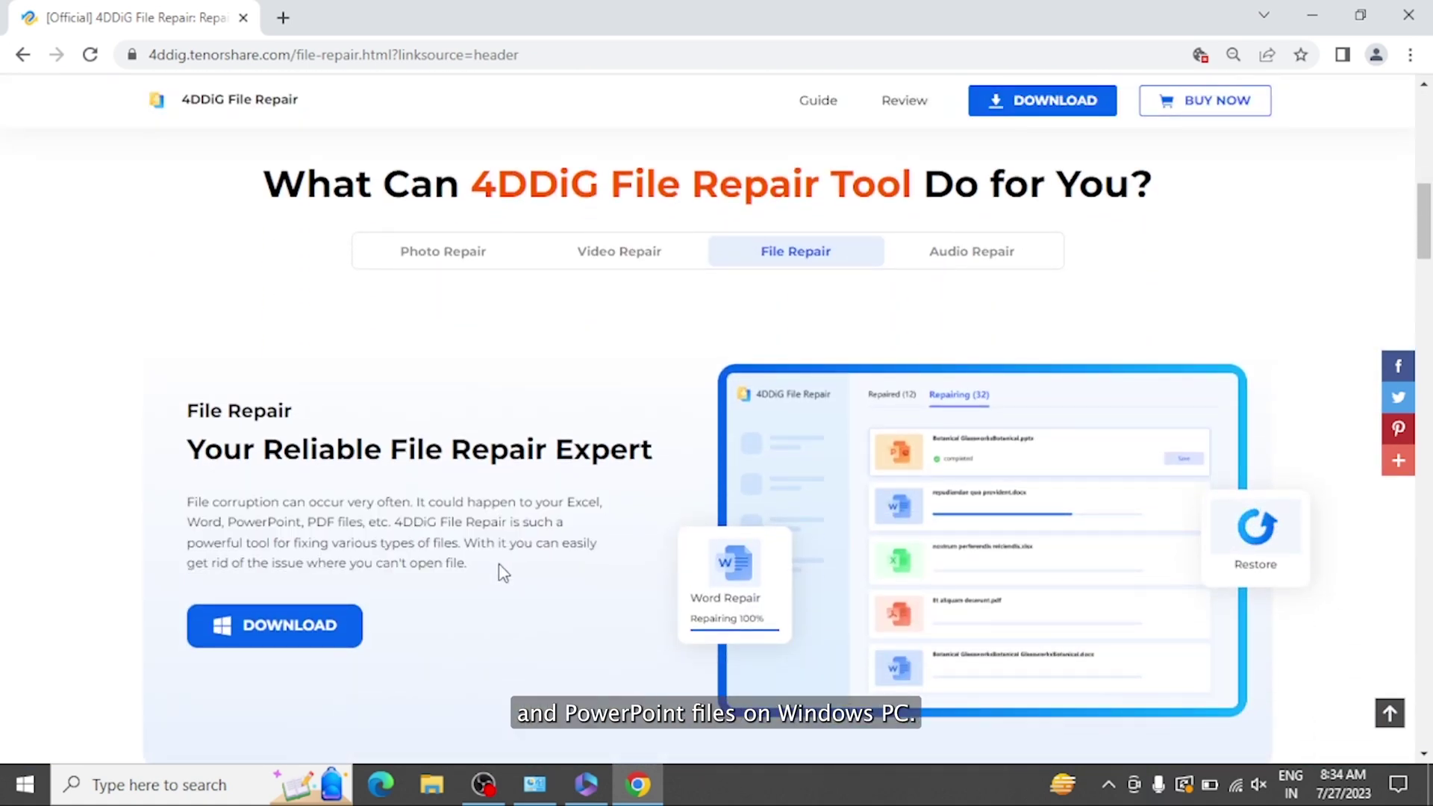
click(268, 635)
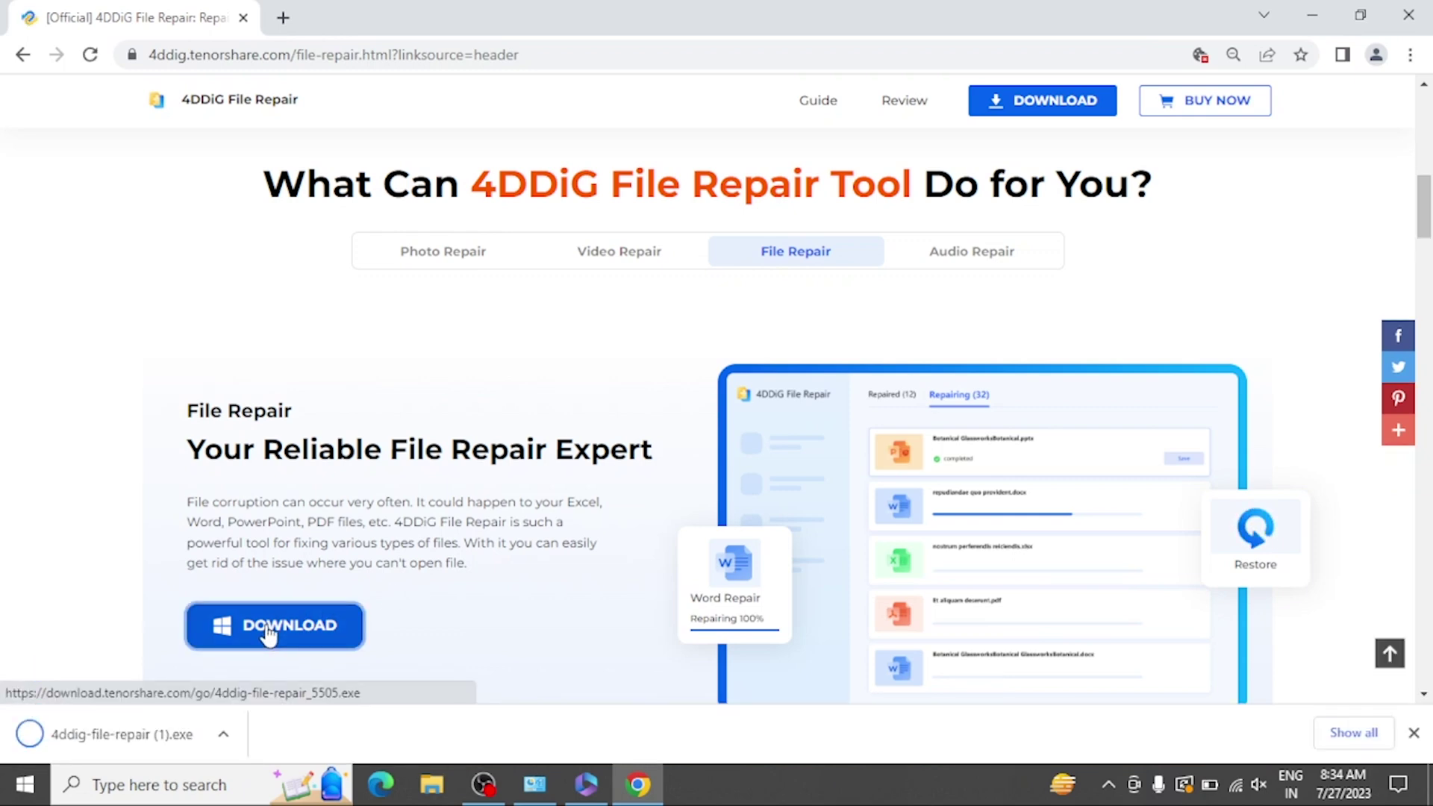
Step: Launch 4DDiG File Repair, choose File Repair, and add New Fix Macbook.docx
click(133, 734)
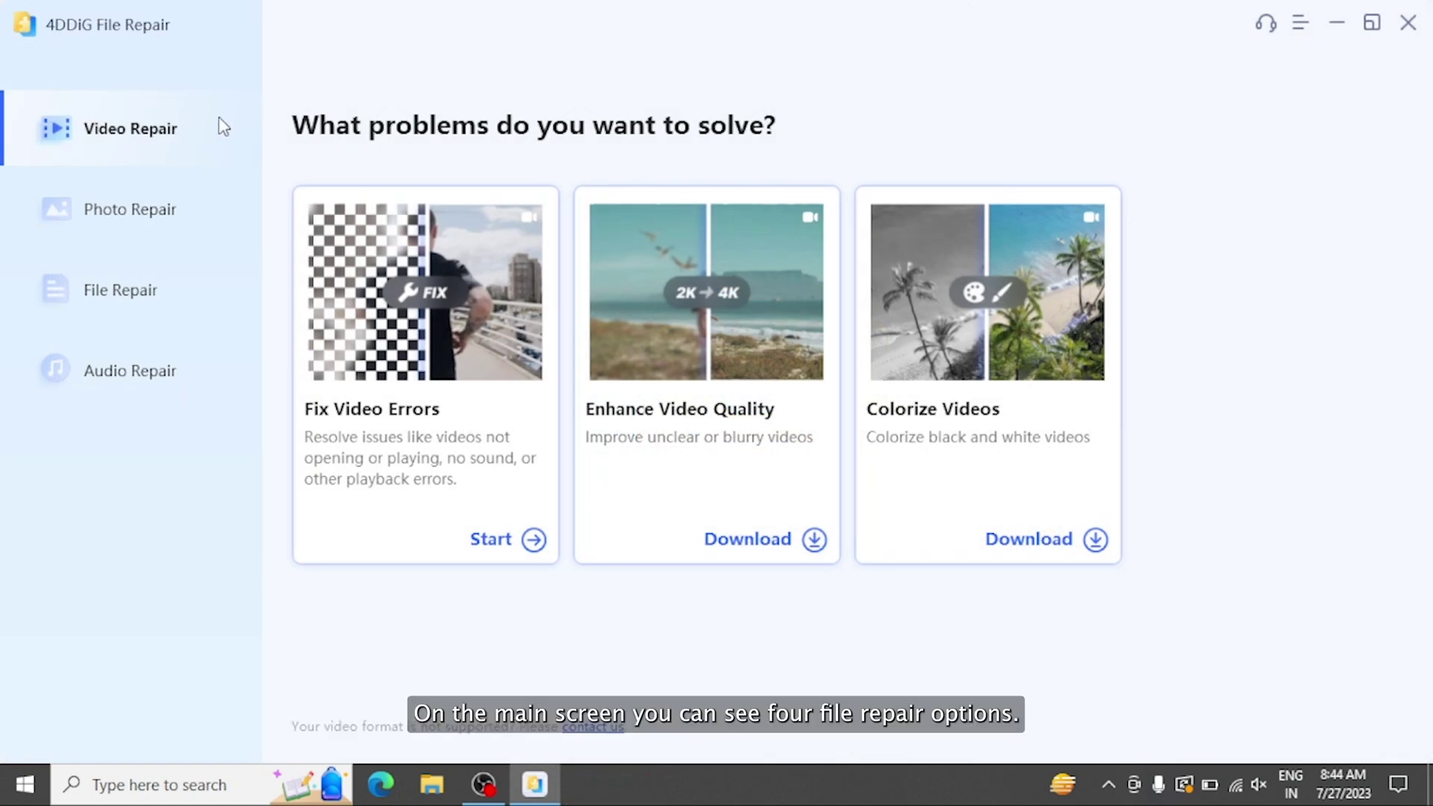
click(97, 288)
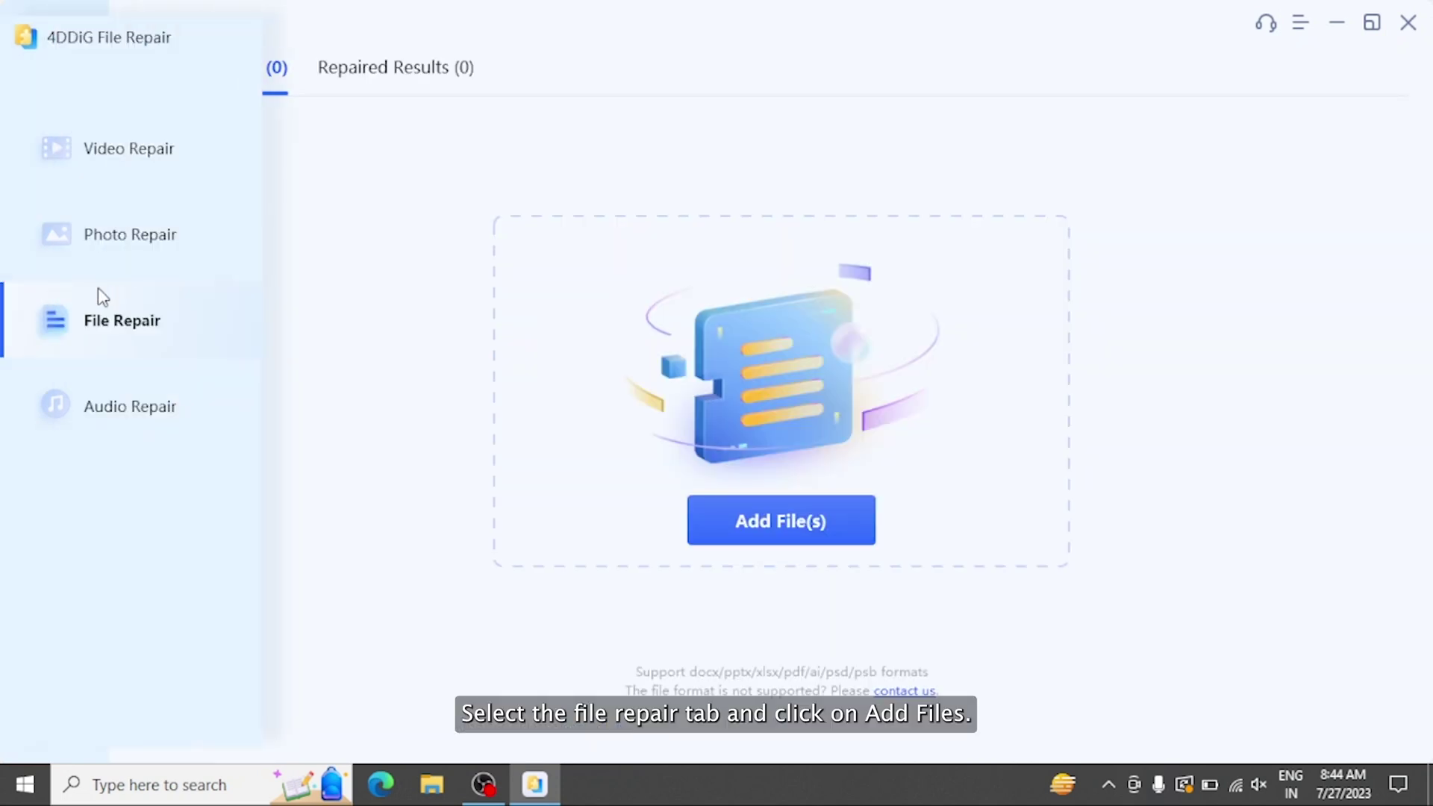
click(789, 519)
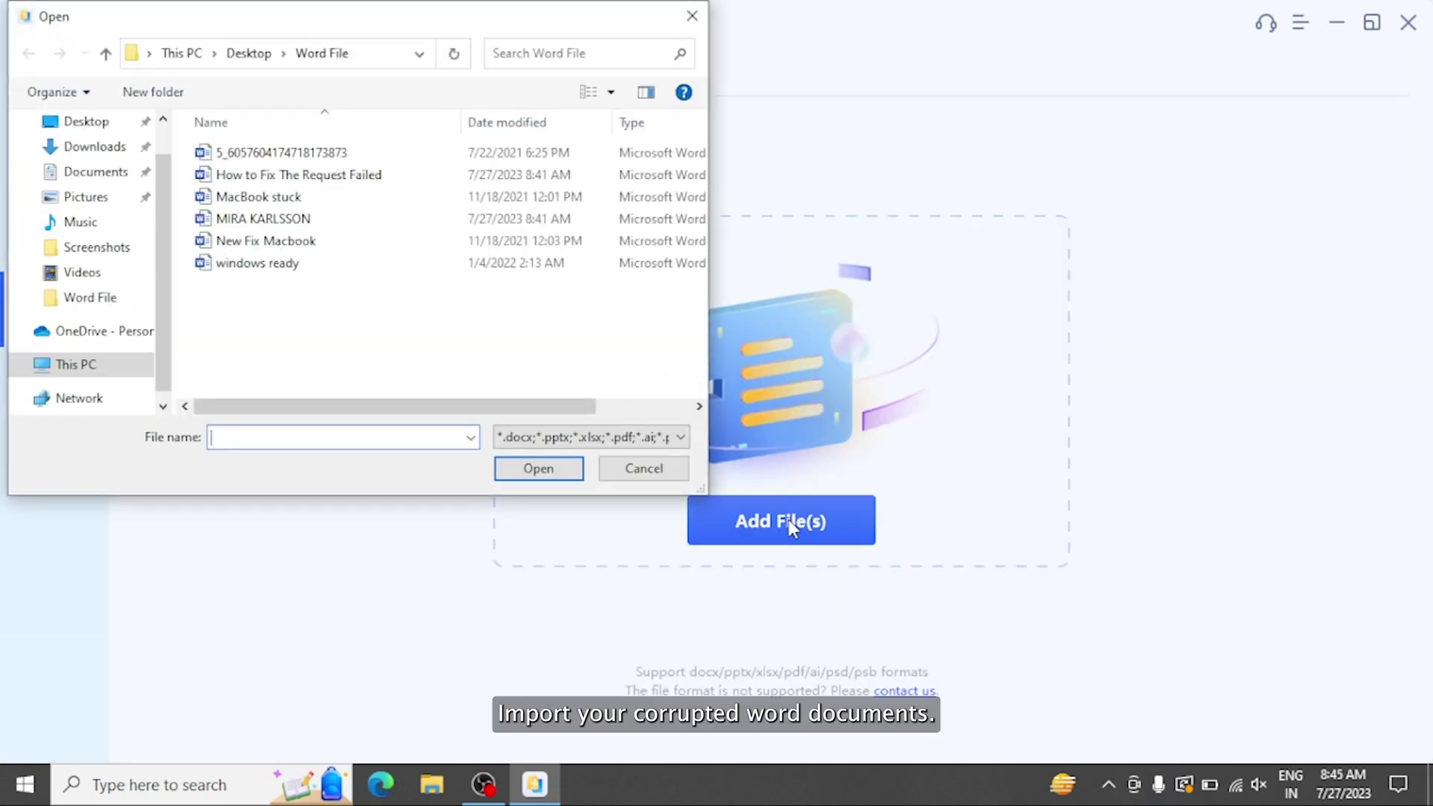
double_click(329, 242)
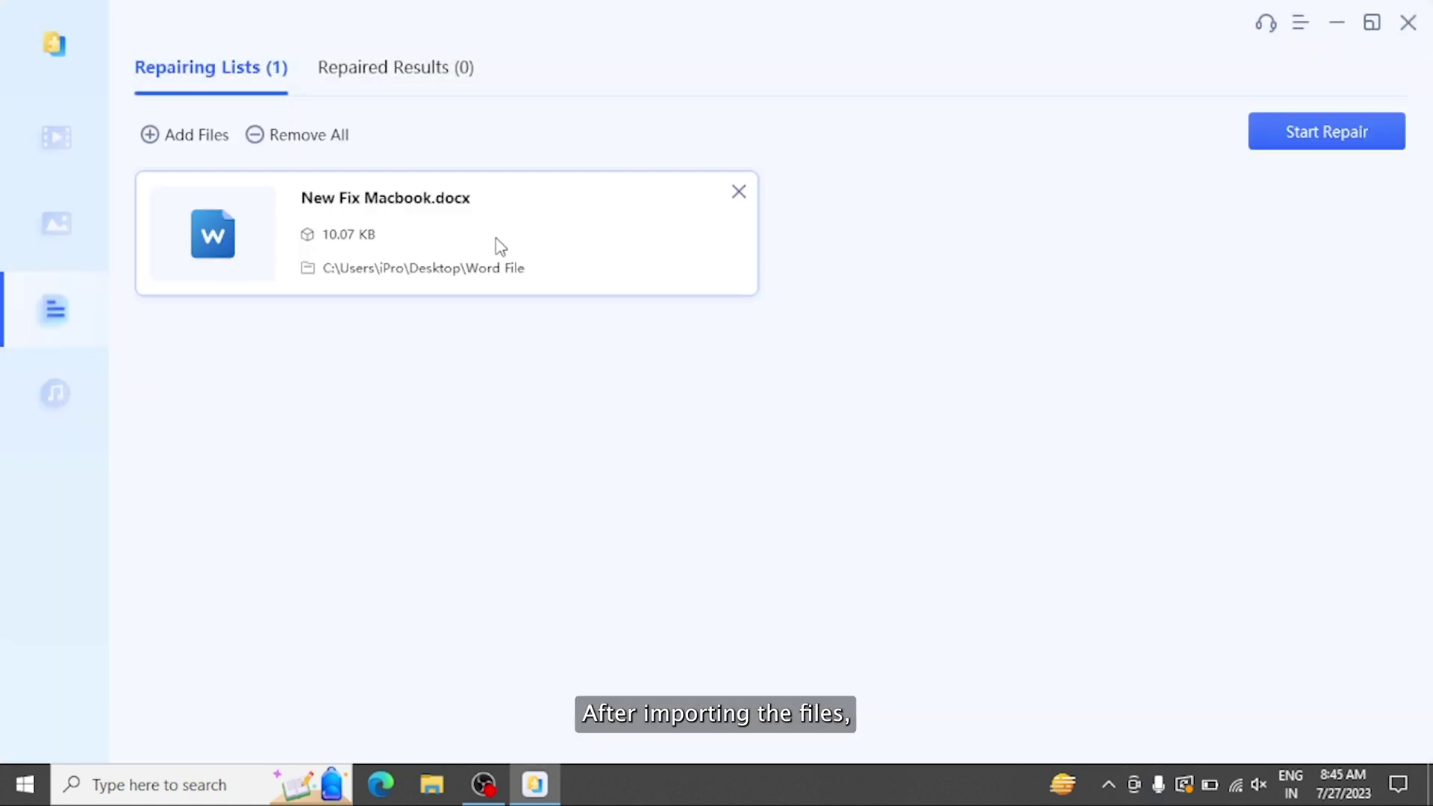
Step: Run Start Repair, then scroll through the repaired New Fix Macbook.docx preview
click(1352, 138)
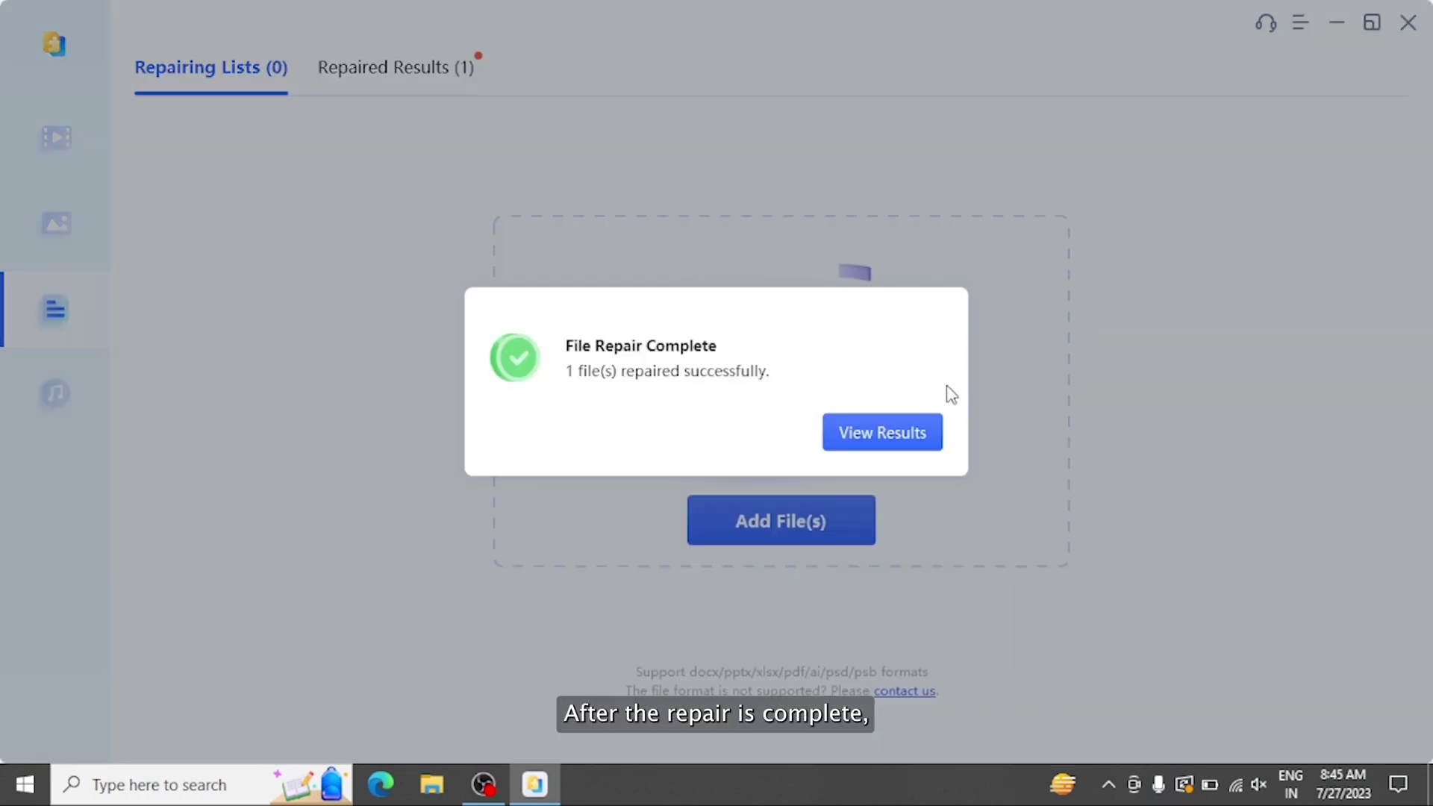
click(878, 434)
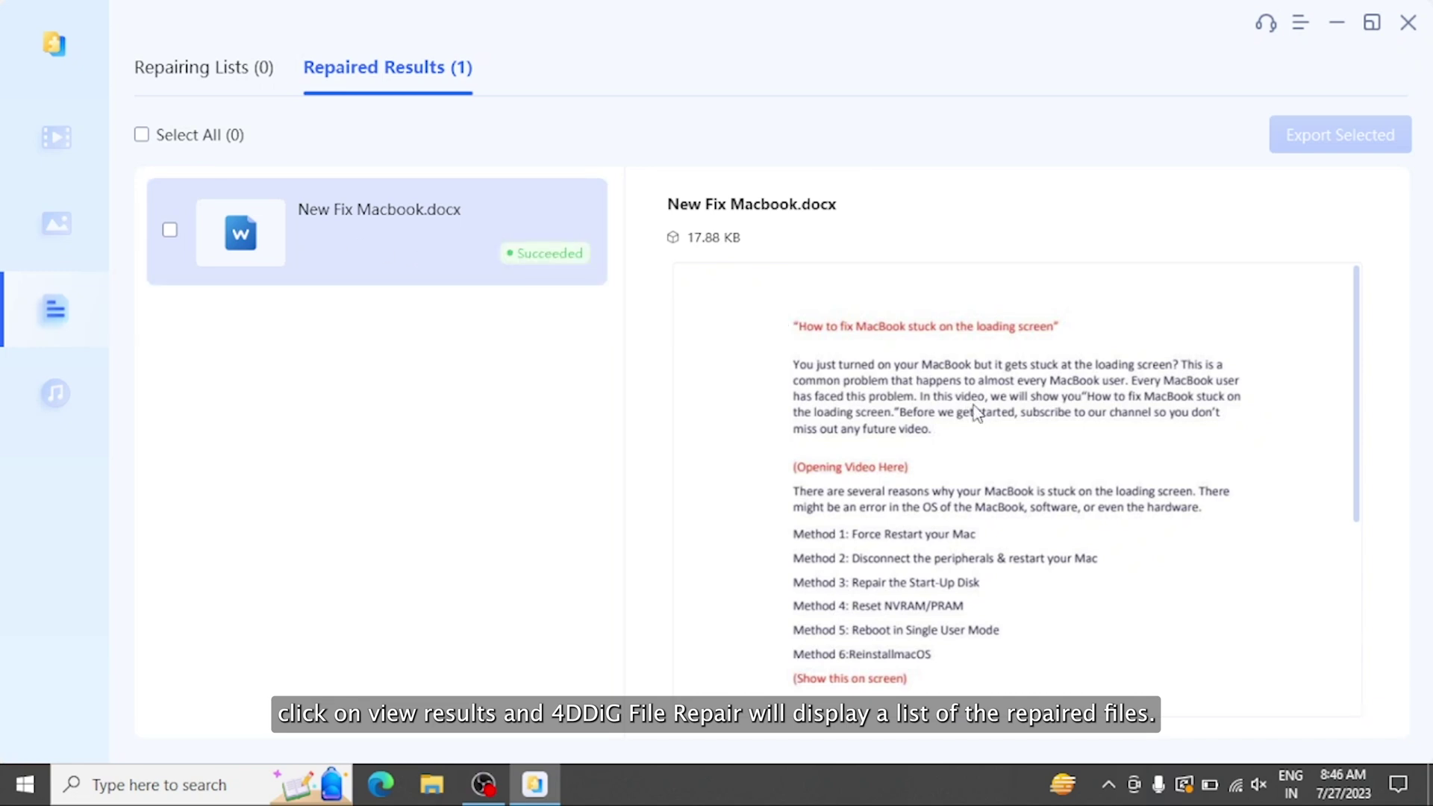
scroll(975, 407, down, 5)
scroll(976, 410, up, 2)
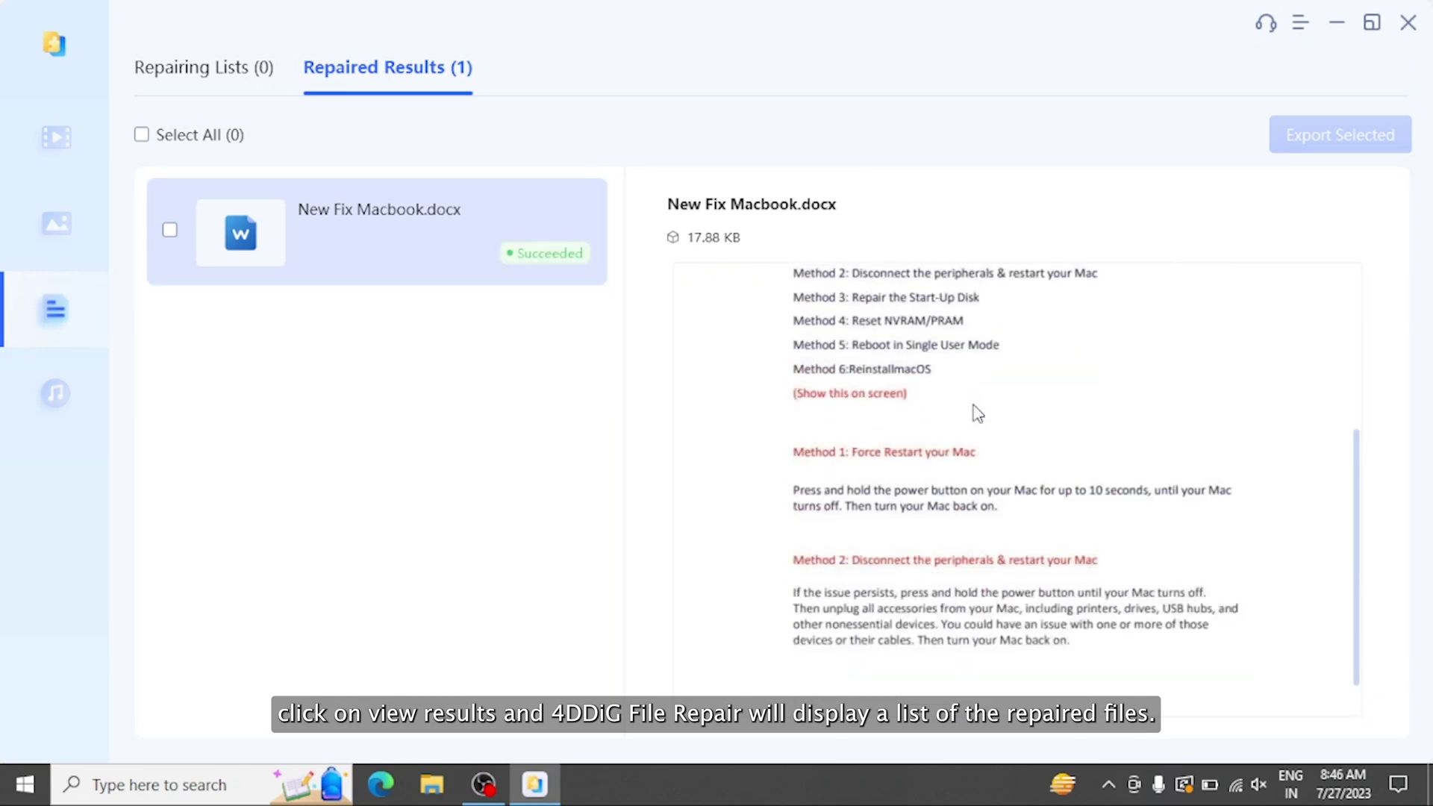
scroll(977, 448, up, 3)
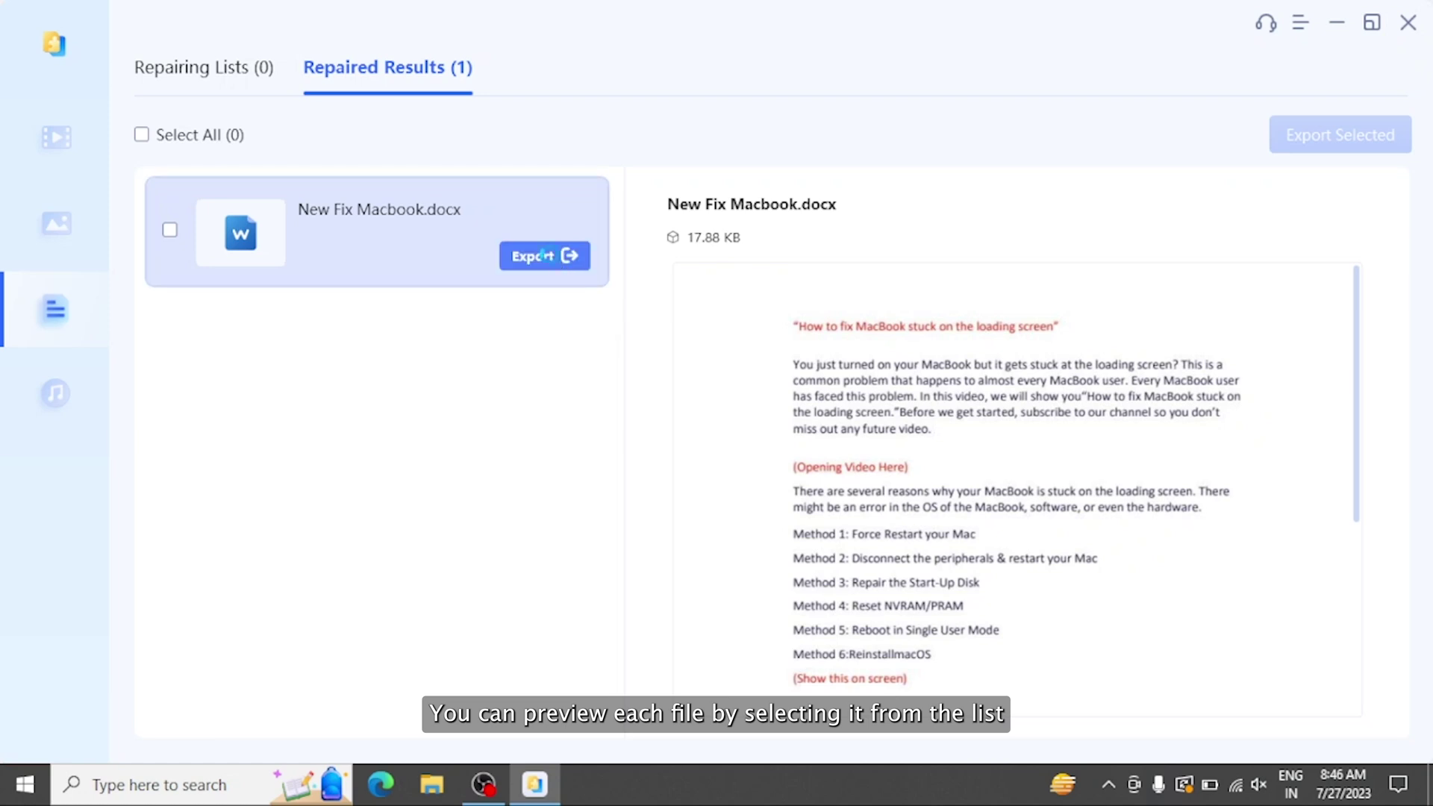
Step: Export the repaired file to the Desktop and select New Fix Macbook_repaired in its folder
click(553, 258)
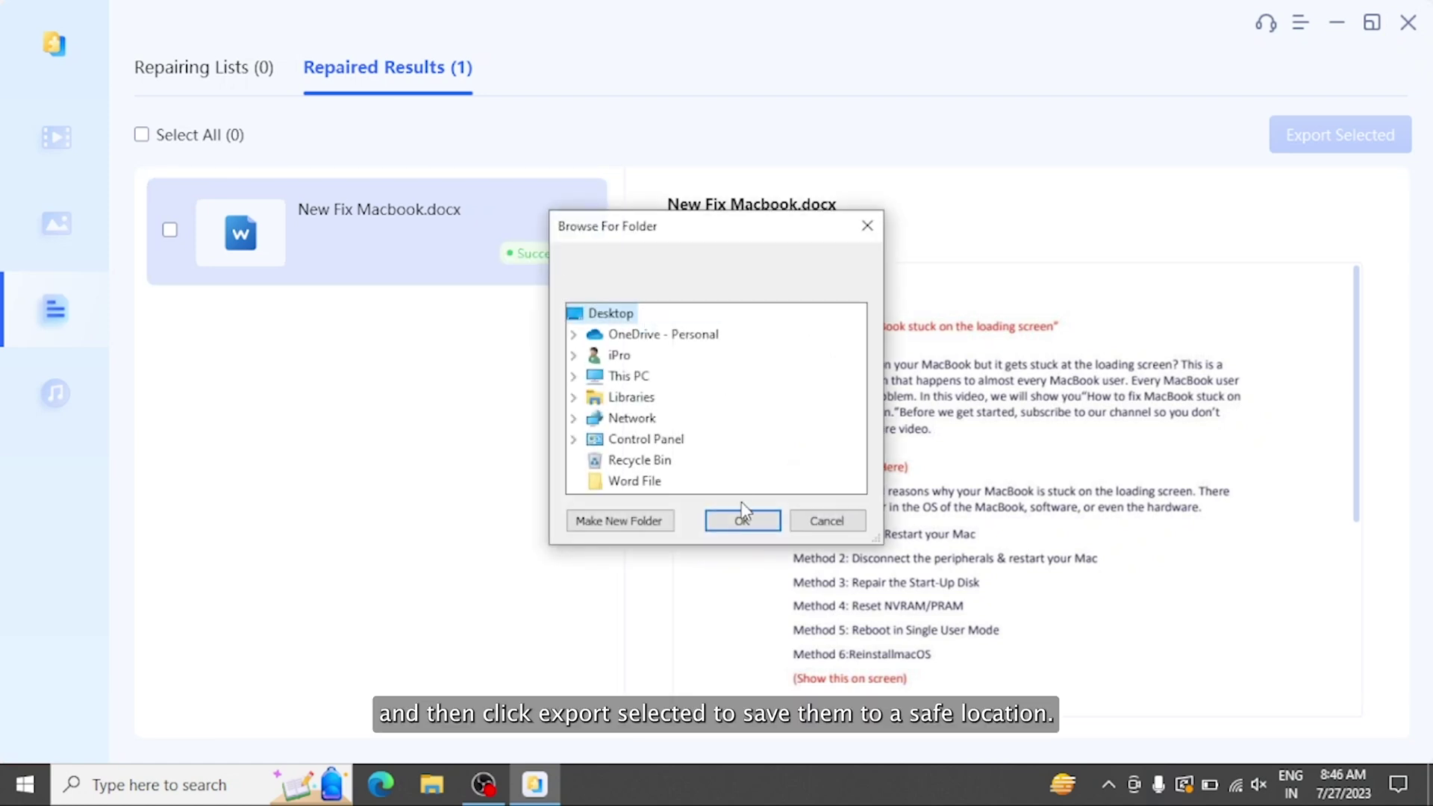
click(747, 523)
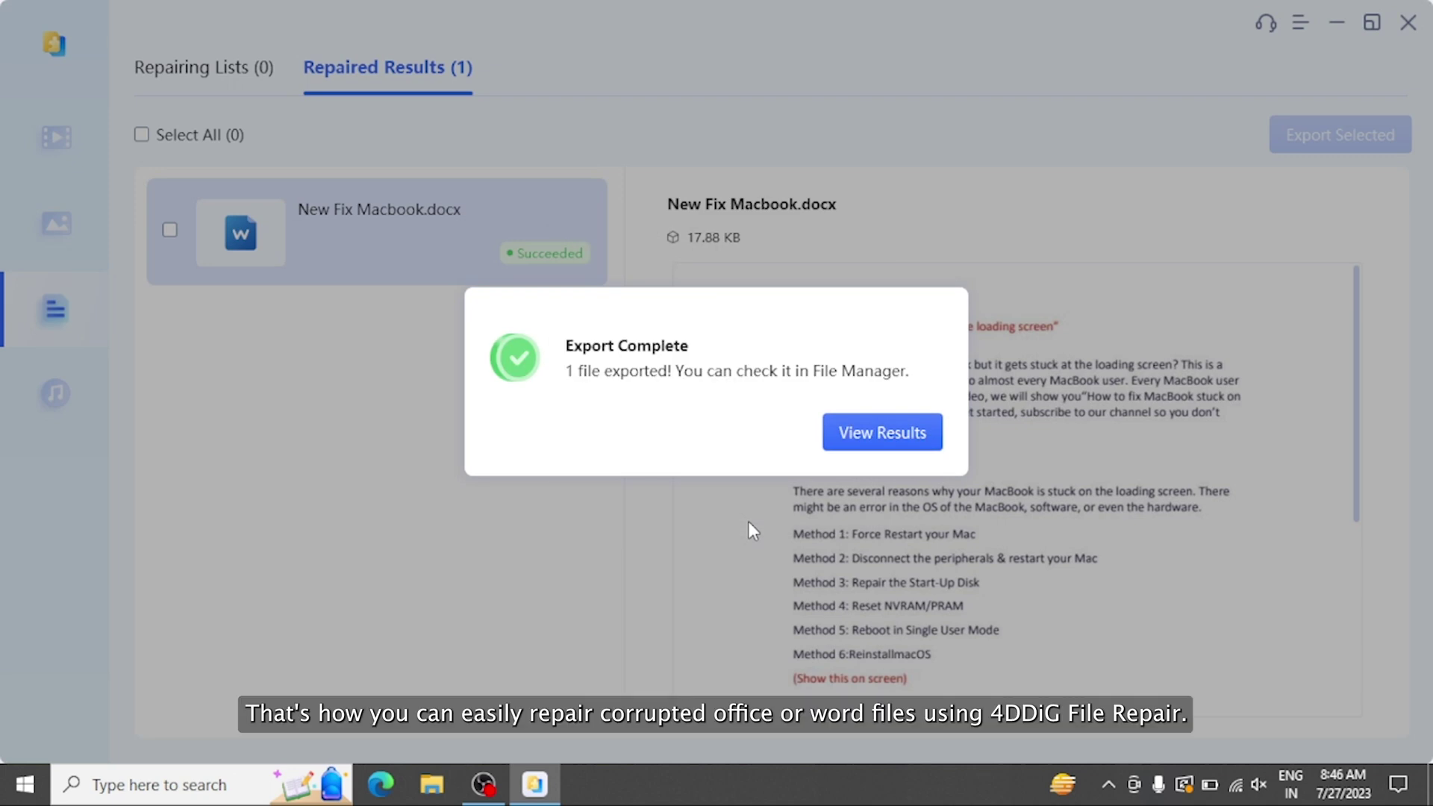
click(893, 438)
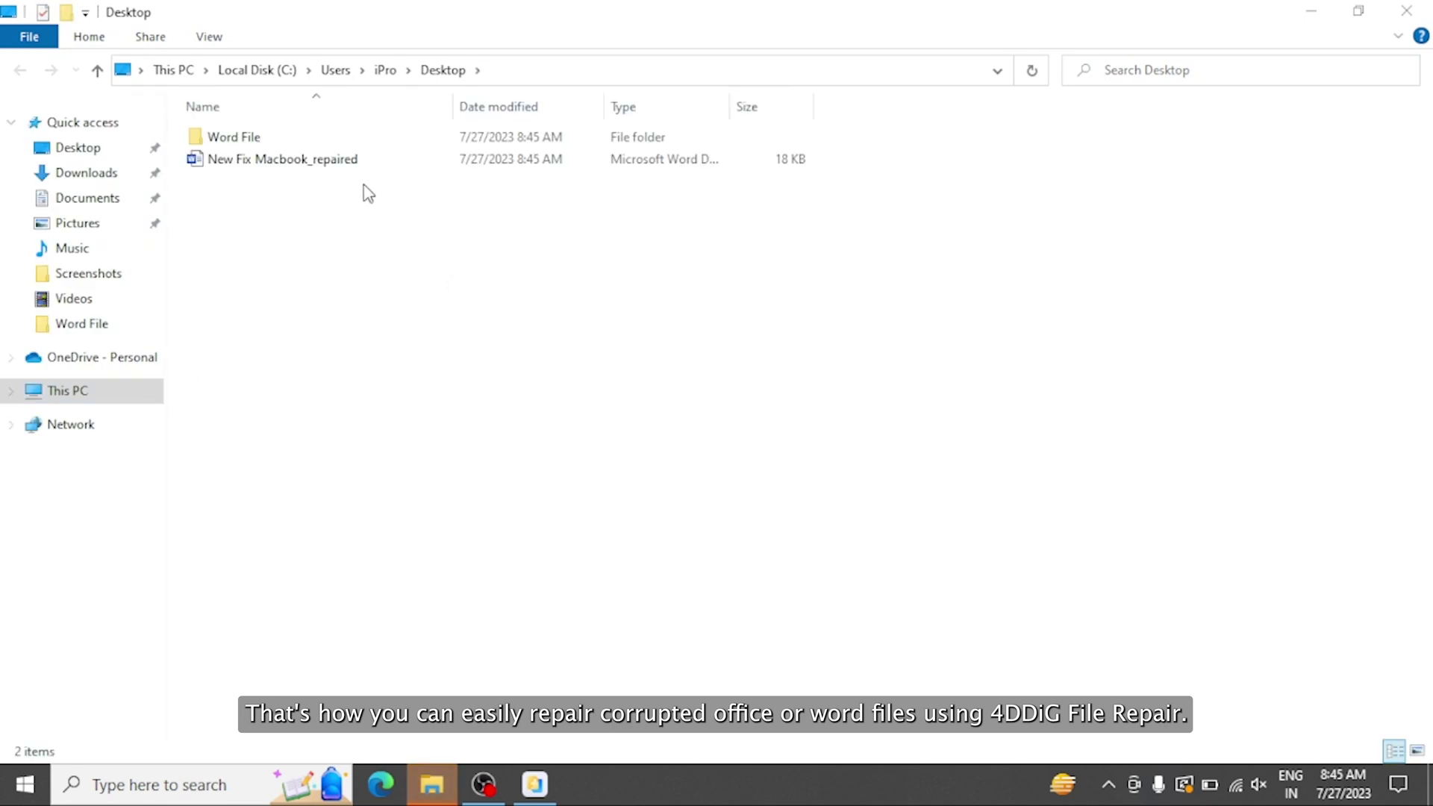
click(292, 163)
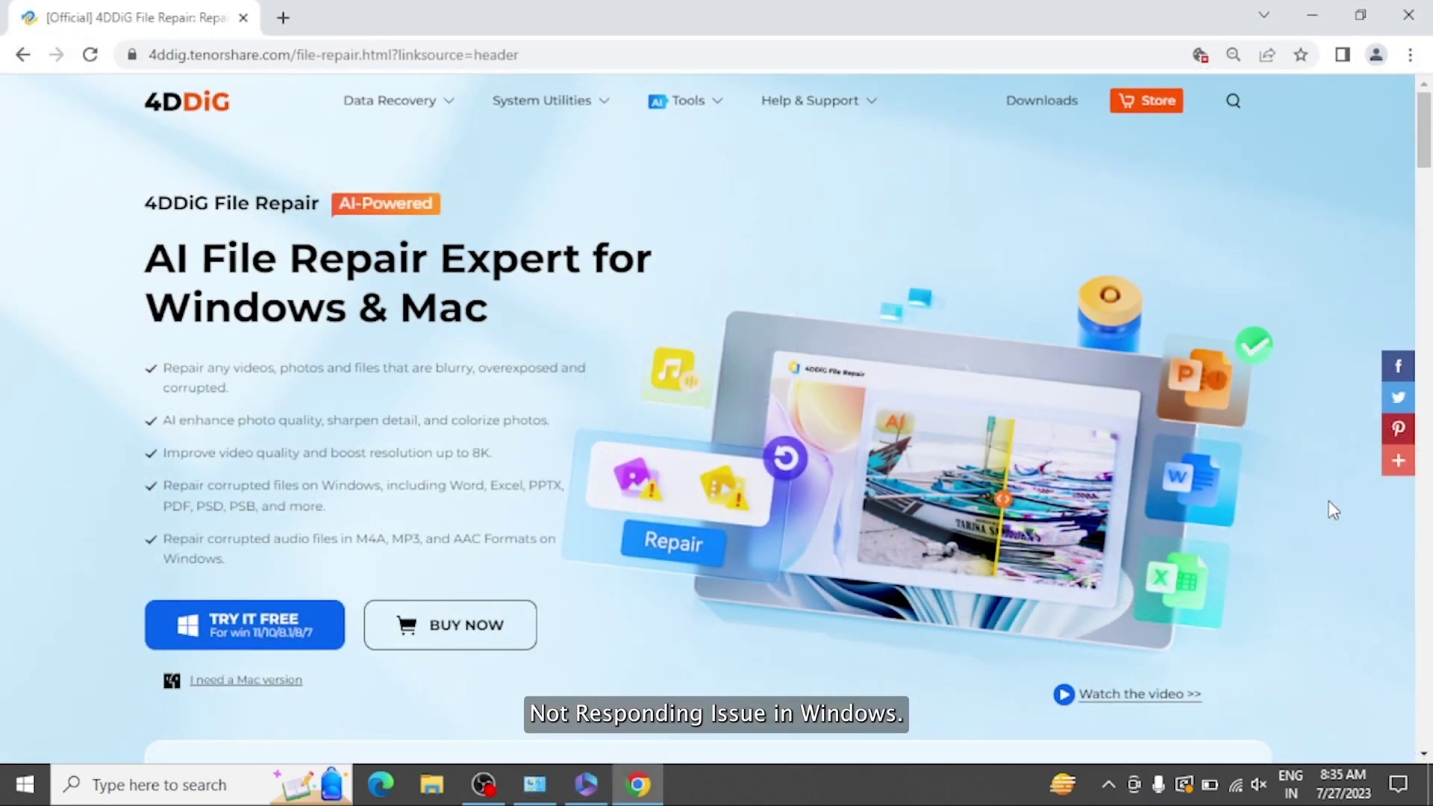
Step: Scroll down and view the Video Repair, File Repair and Audio Repair tabs
scroll(1333, 511, down, 1)
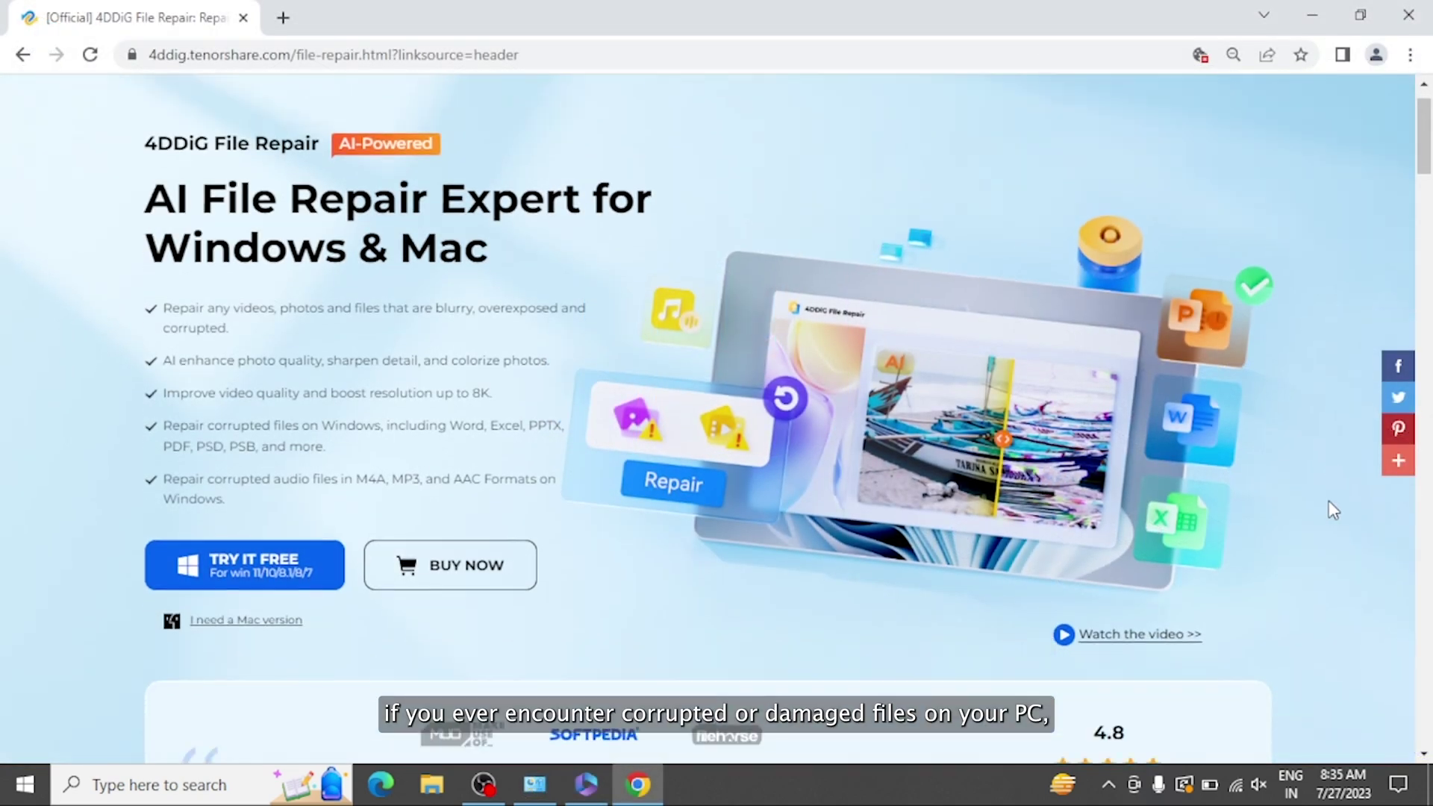
scroll(1333, 511, down, 4)
scroll(1333, 510, down, 3)
scroll(1333, 511, down, 1)
scroll(1333, 511, down, 1)
scroll(1333, 511, down, 1)
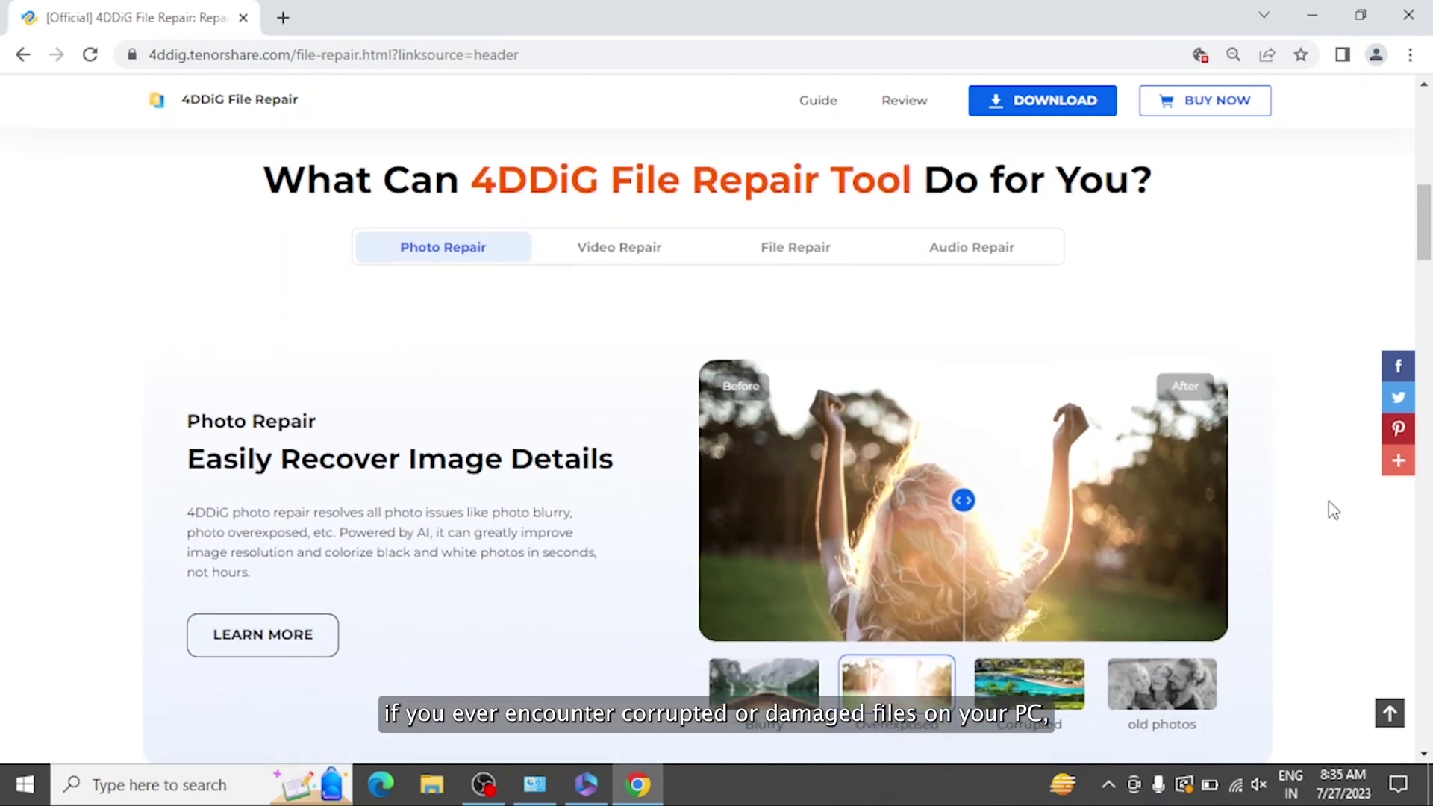
click(624, 251)
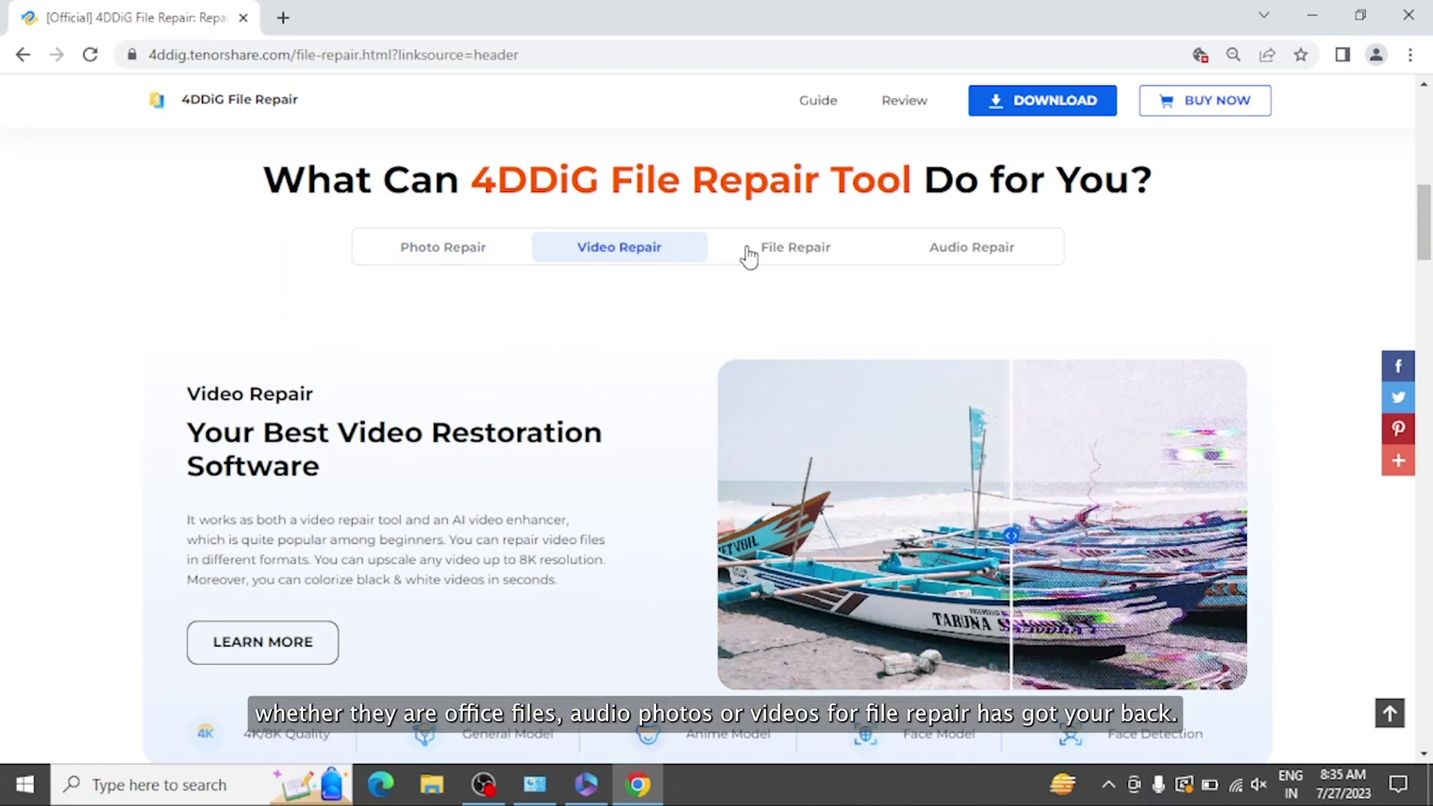
click(752, 255)
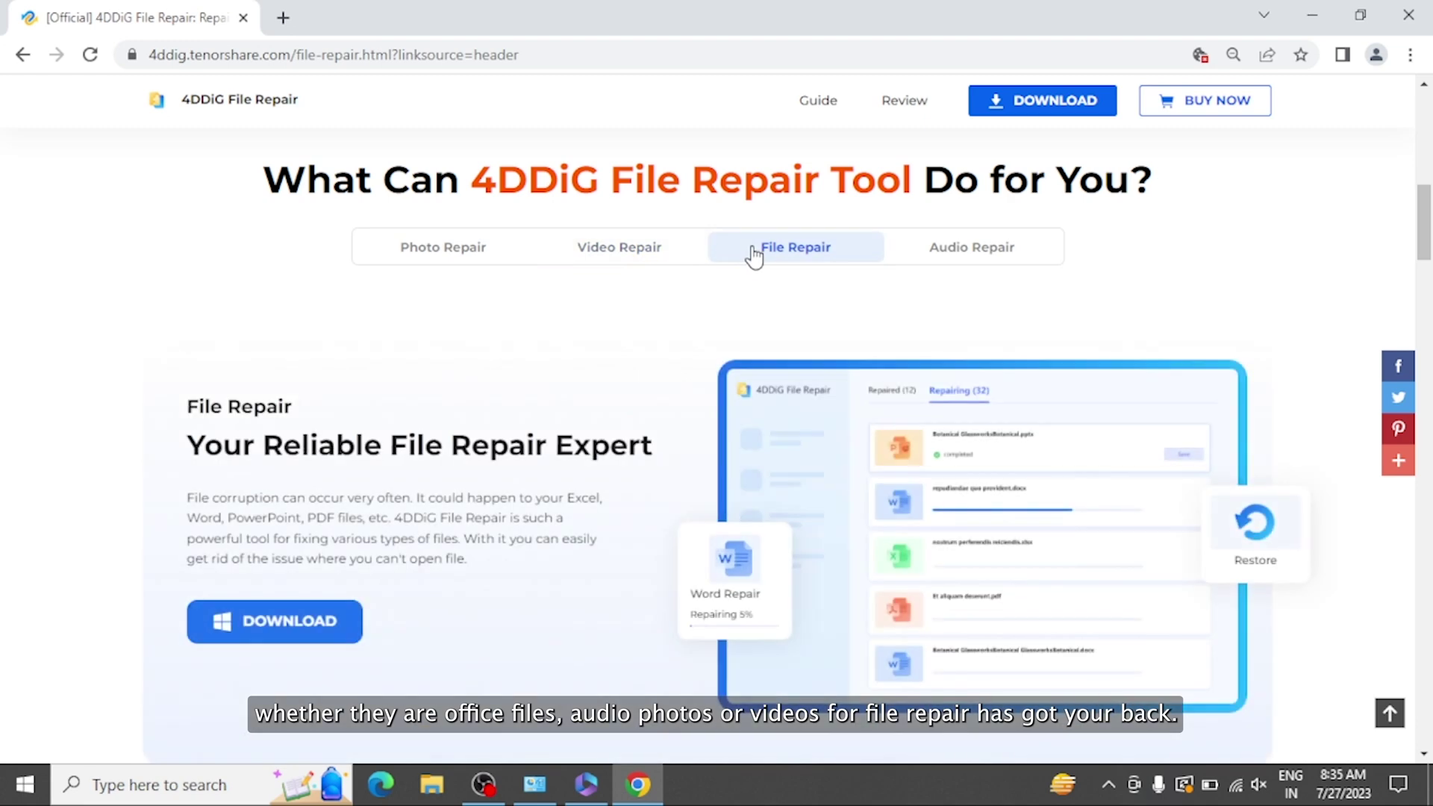
click(991, 255)
Step: Scroll through the supported formats, devices and how-it-works steps
scroll(1274, 291, down, 3)
scroll(1276, 294, down, 3)
scroll(1277, 293, down, 1)
scroll(1277, 294, down, 1)
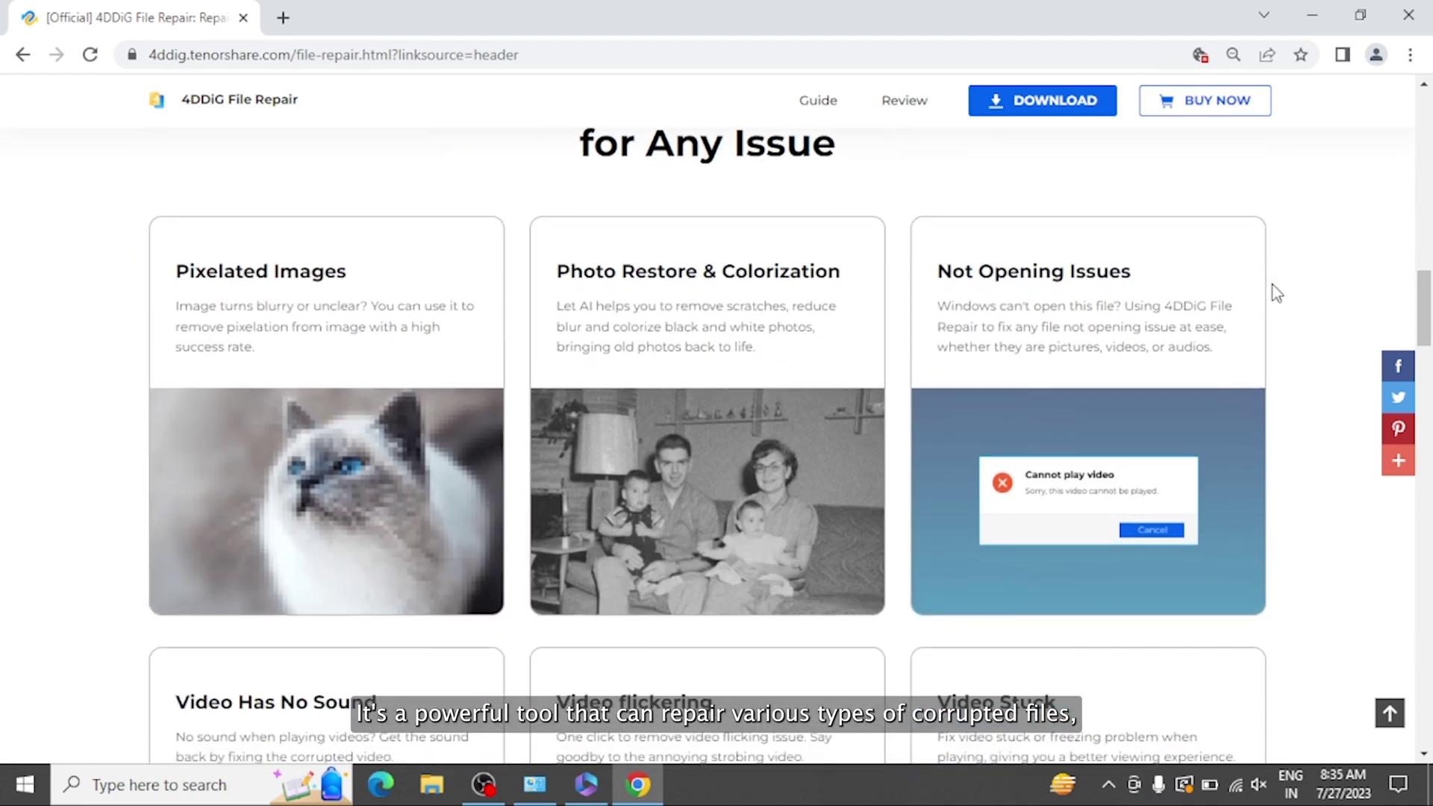
scroll(1276, 293, down, 2)
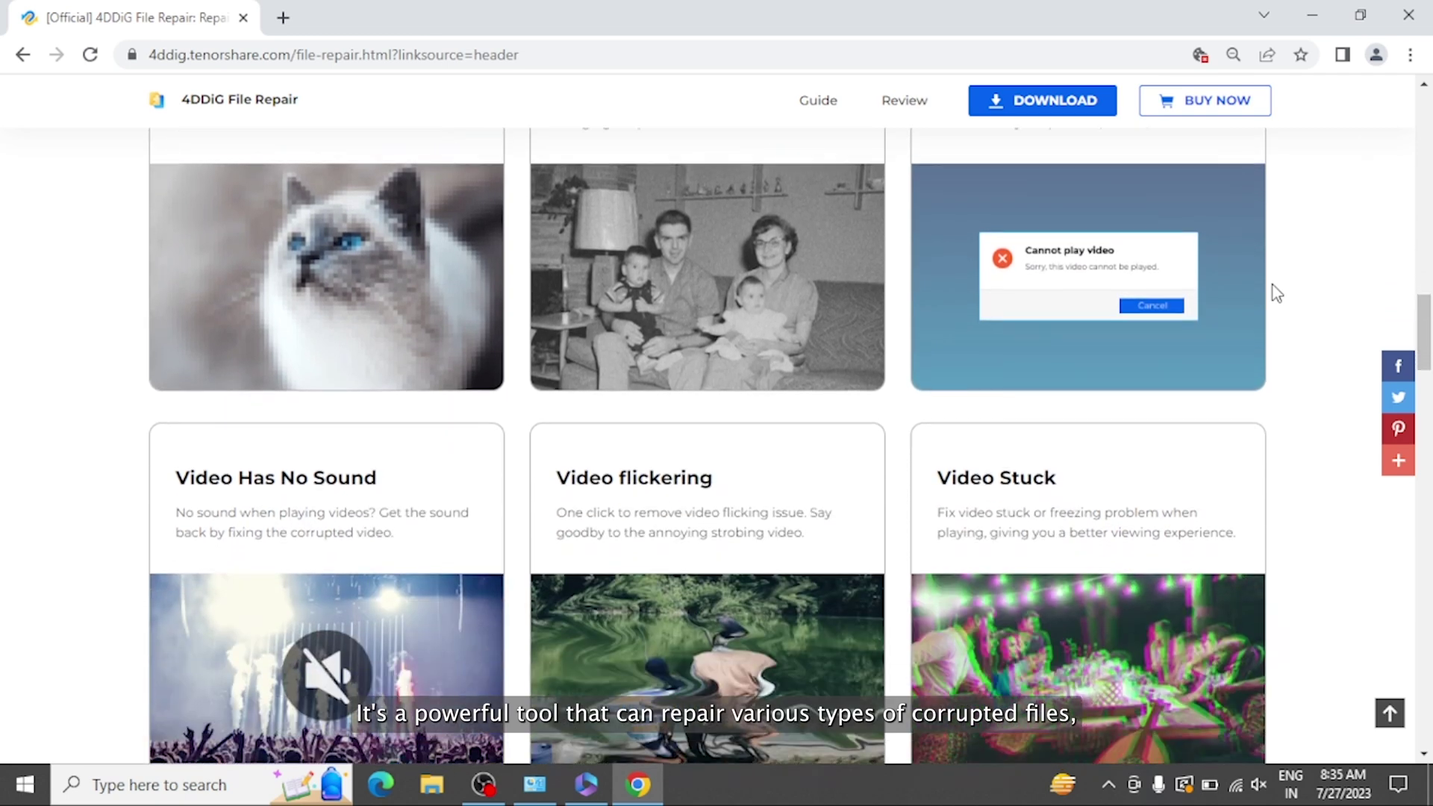
scroll(1276, 293, down, 1)
scroll(1277, 294, down, 1)
scroll(1276, 294, down, 1)
scroll(1276, 293, down, 1)
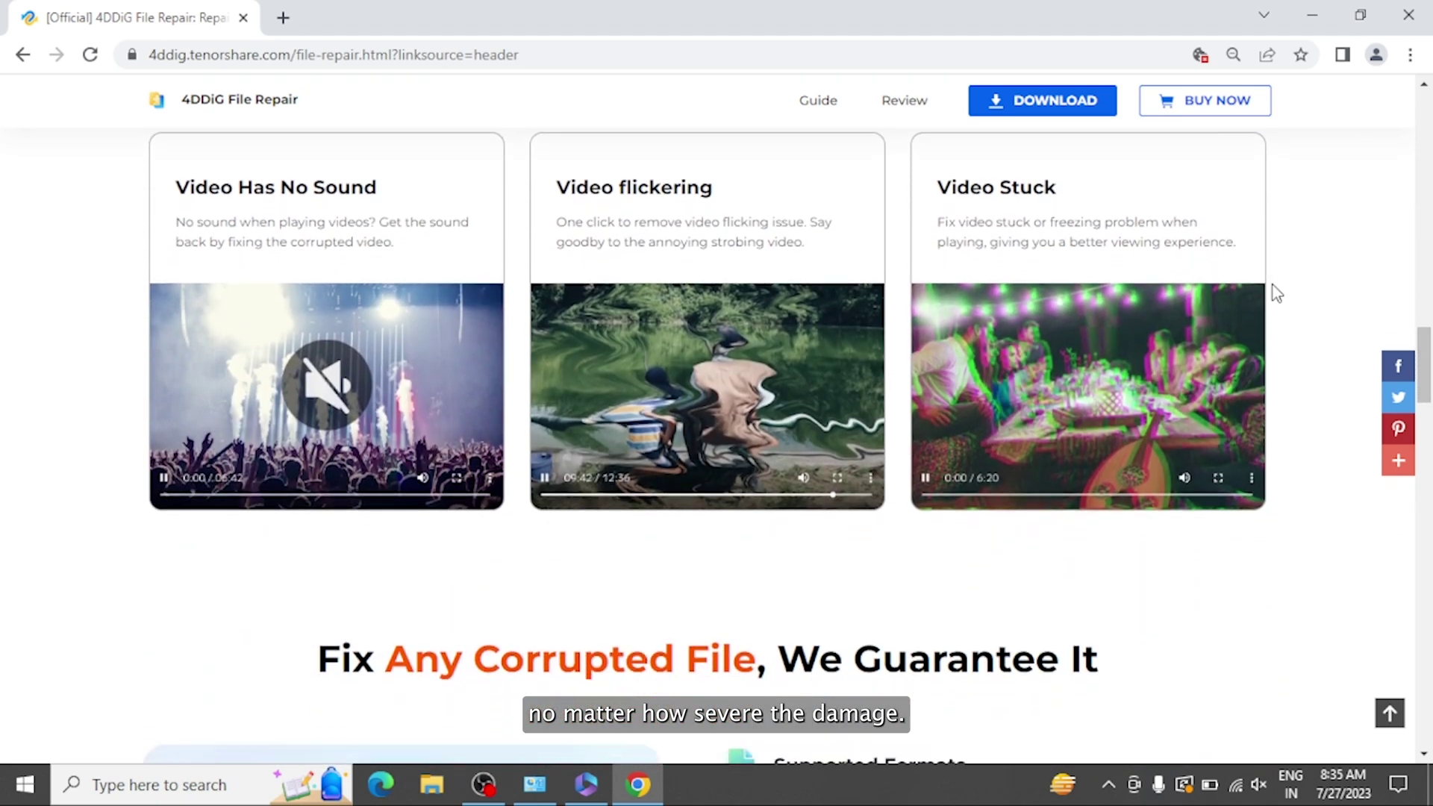
scroll(1277, 294, down, 1)
scroll(1277, 294, down, 2)
scroll(1276, 294, down, 1)
scroll(1276, 293, down, 1)
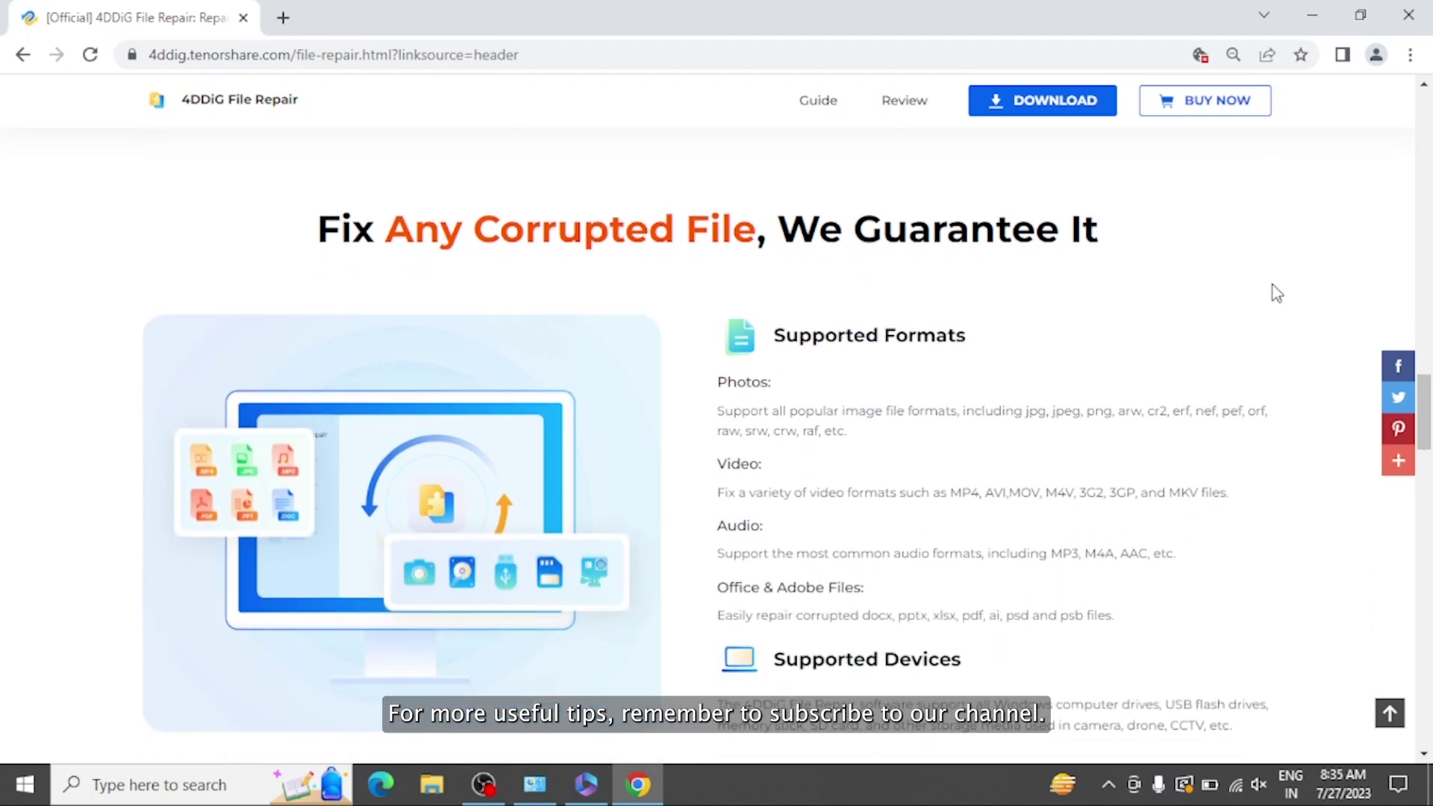
scroll(1276, 293, down, 1)
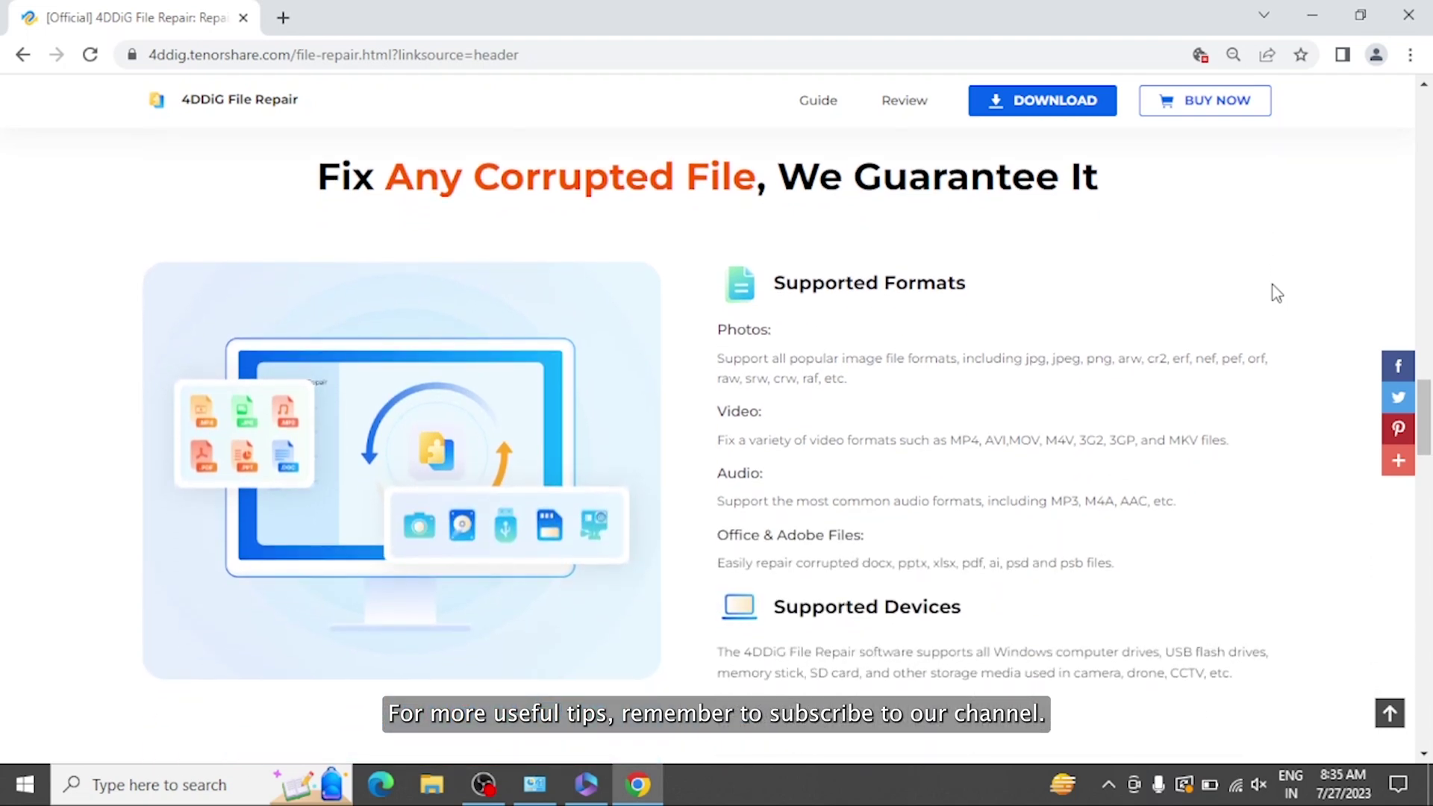
scroll(1277, 294, down, 1)
scroll(1276, 293, down, 2)
scroll(1277, 293, down, 1)
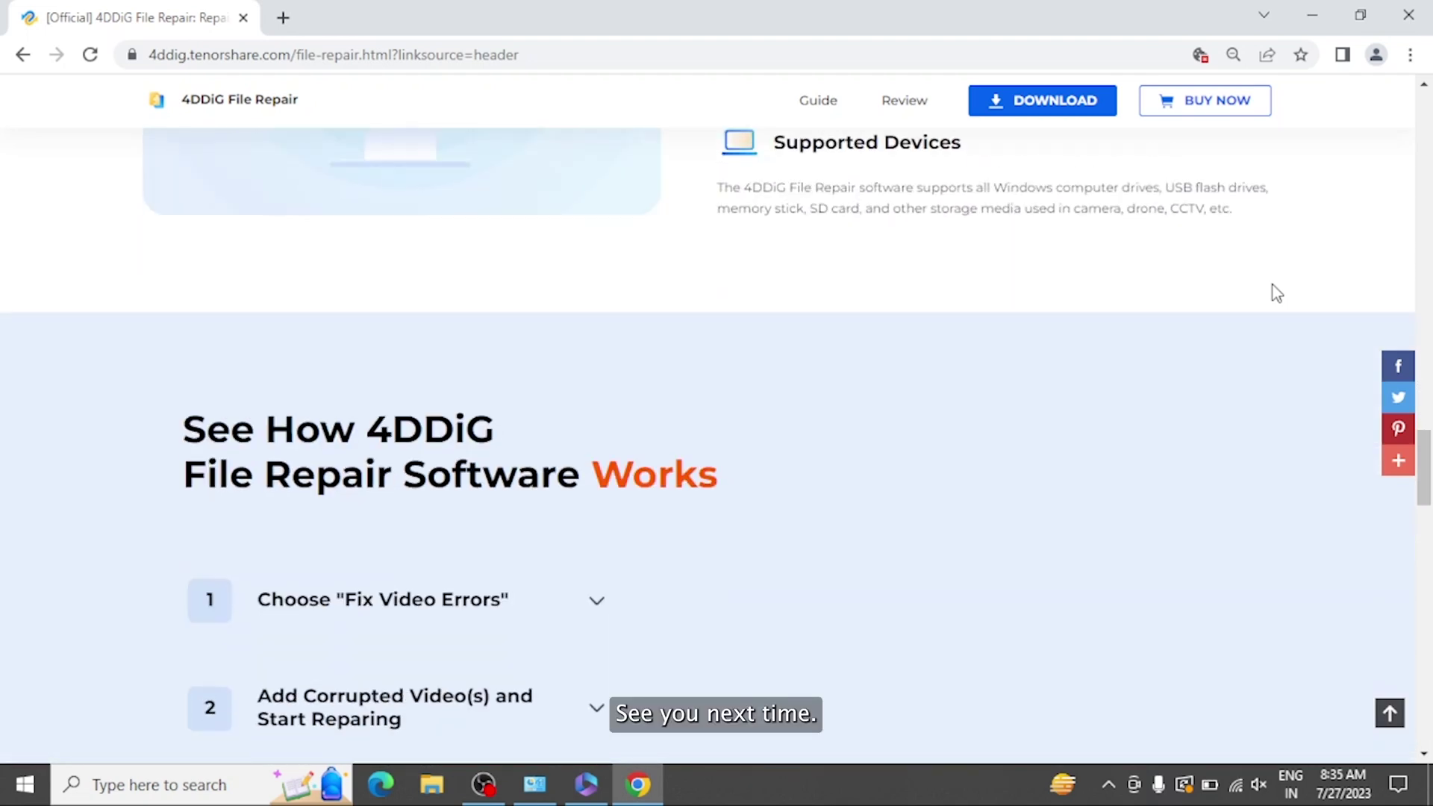